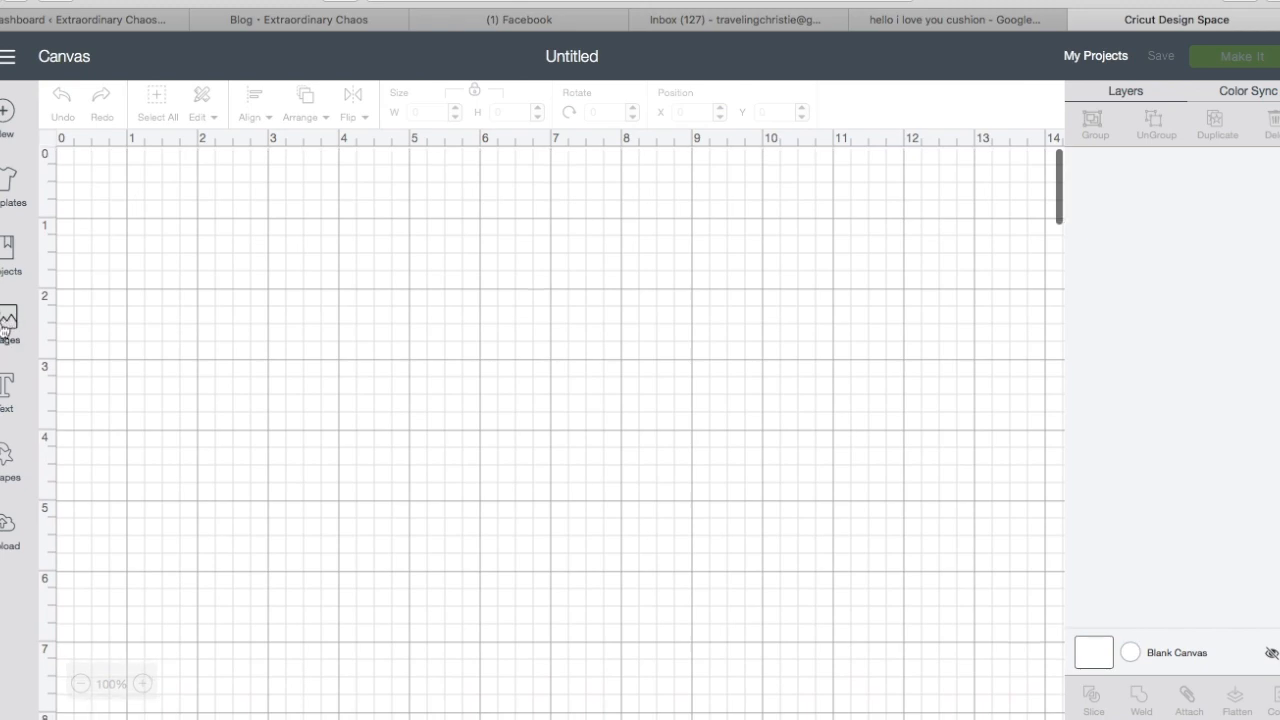
pyautogui.click(5, 398)
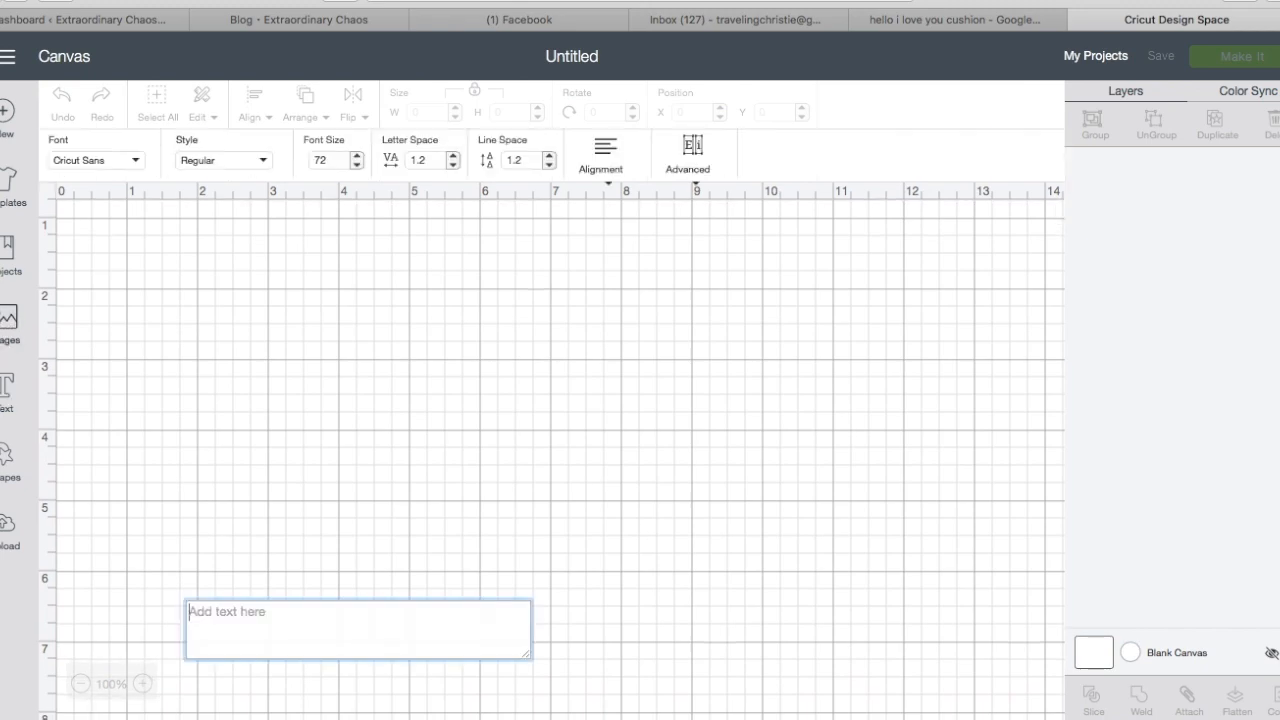
pyautogui.click(124, 162)
pyautogui.click(152, 604)
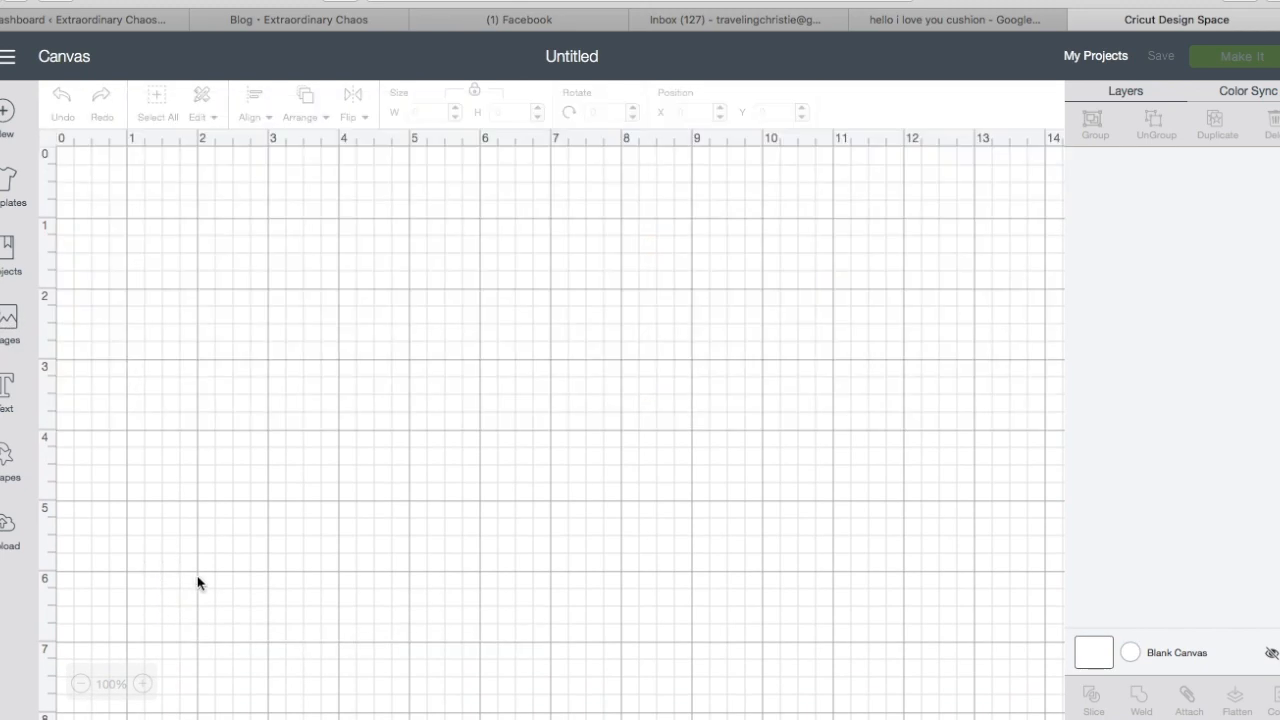
# Add a text object containing the letter H and move it up to about X 1.99, Y 4.11 in.
pyautogui.click(6, 396)
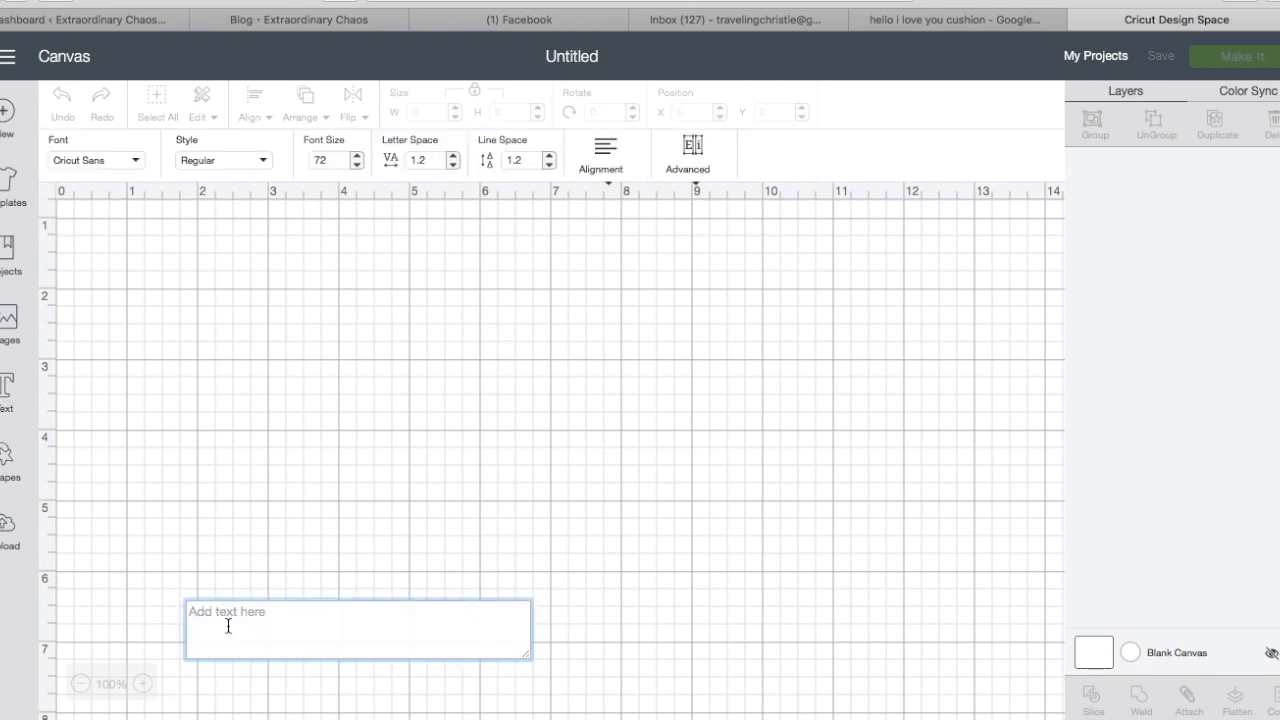
pyautogui.write('H')
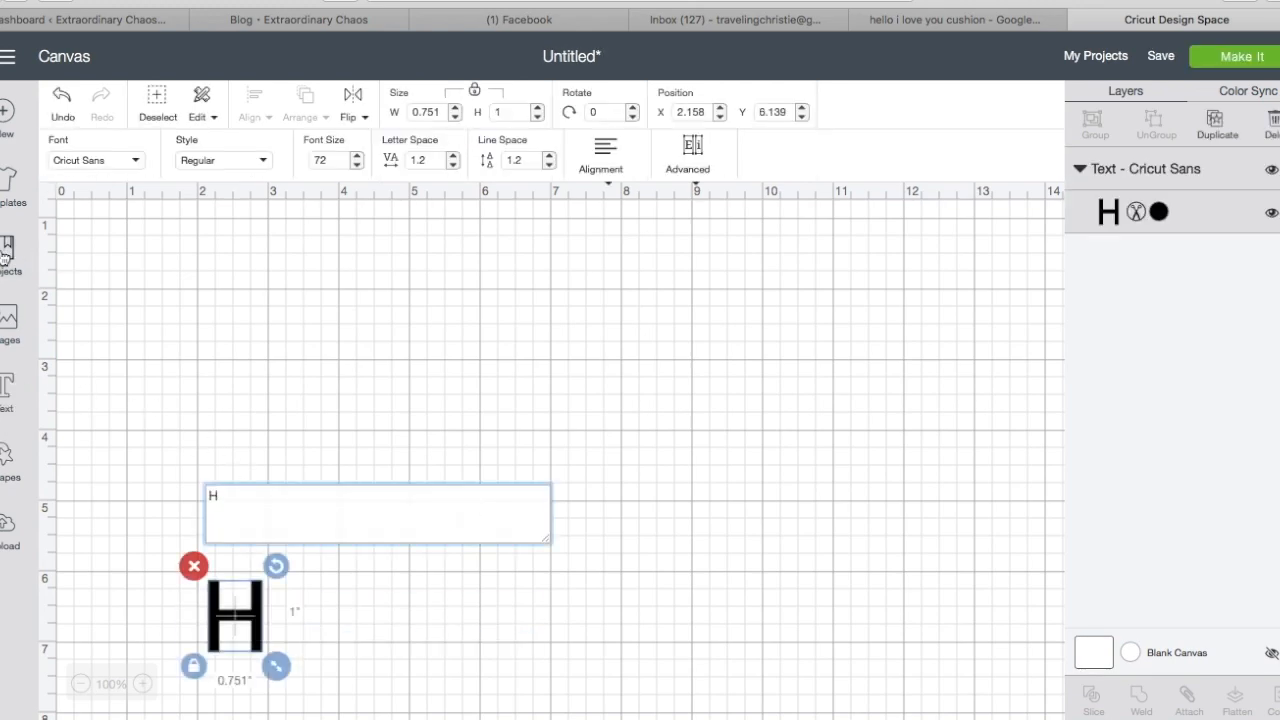
pyautogui.moveTo(227, 640); pyautogui.dragTo(216, 497)
# Set the font of the letter H to Colonna MT.
pyautogui.click(95, 160)
pyautogui.scroll(-3, 345, 332)
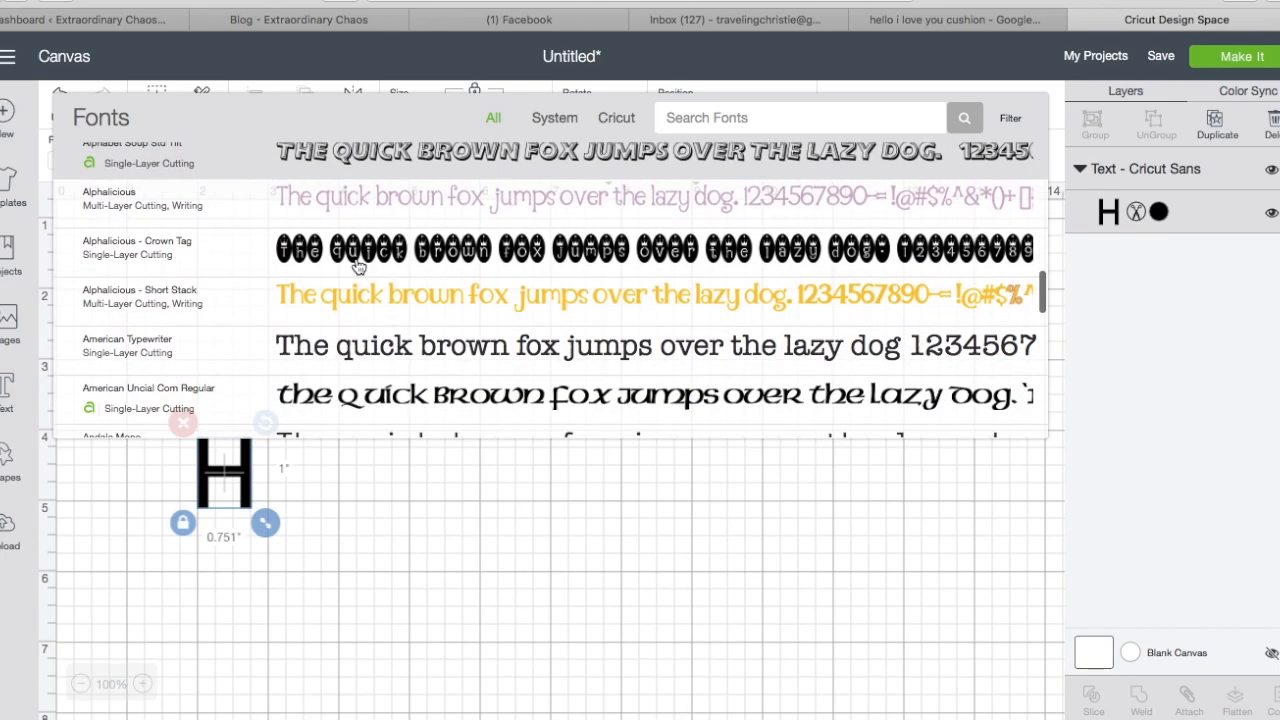
pyautogui.scroll(-8, 345, 332)
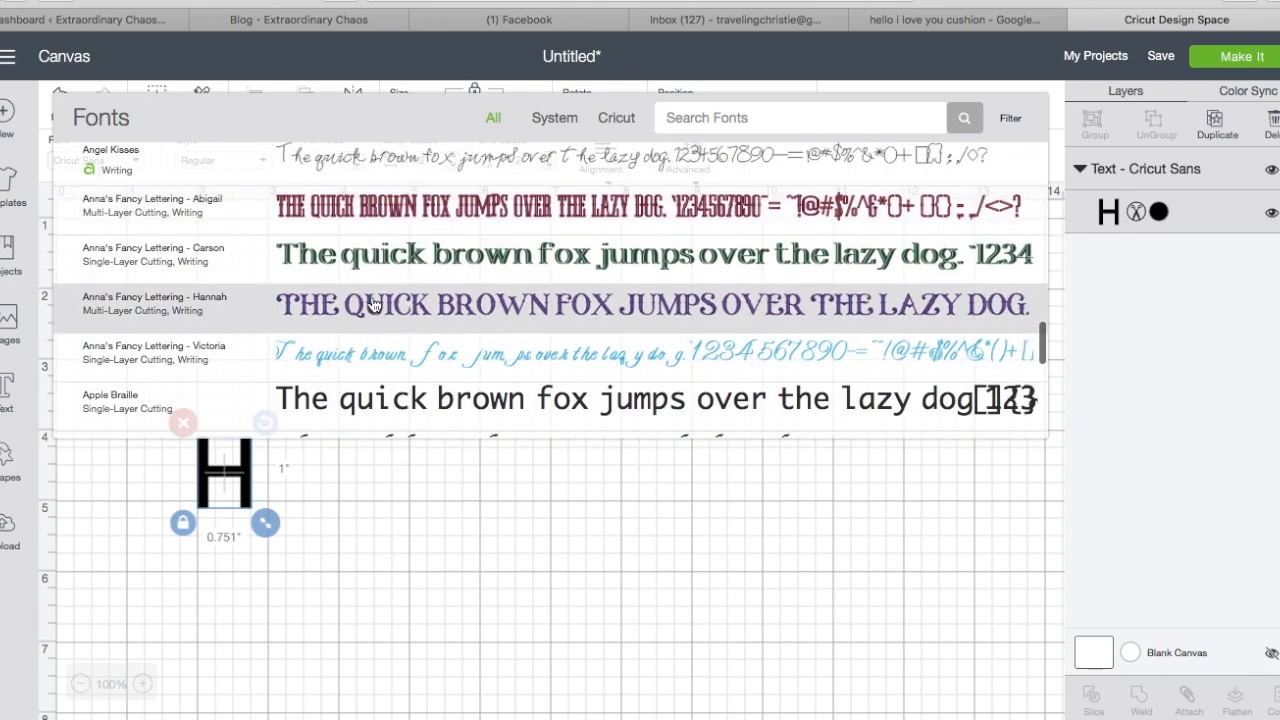
pyautogui.scroll(-10, 370, 295)
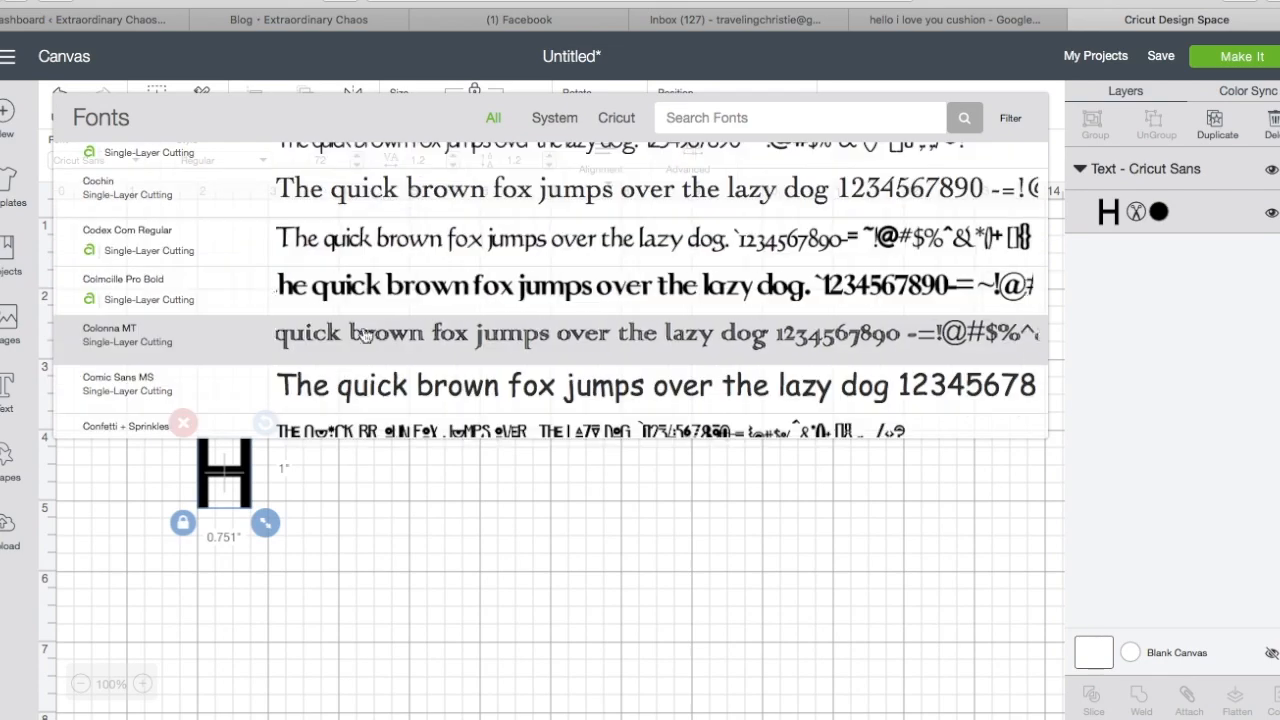
pyautogui.click(364, 332)
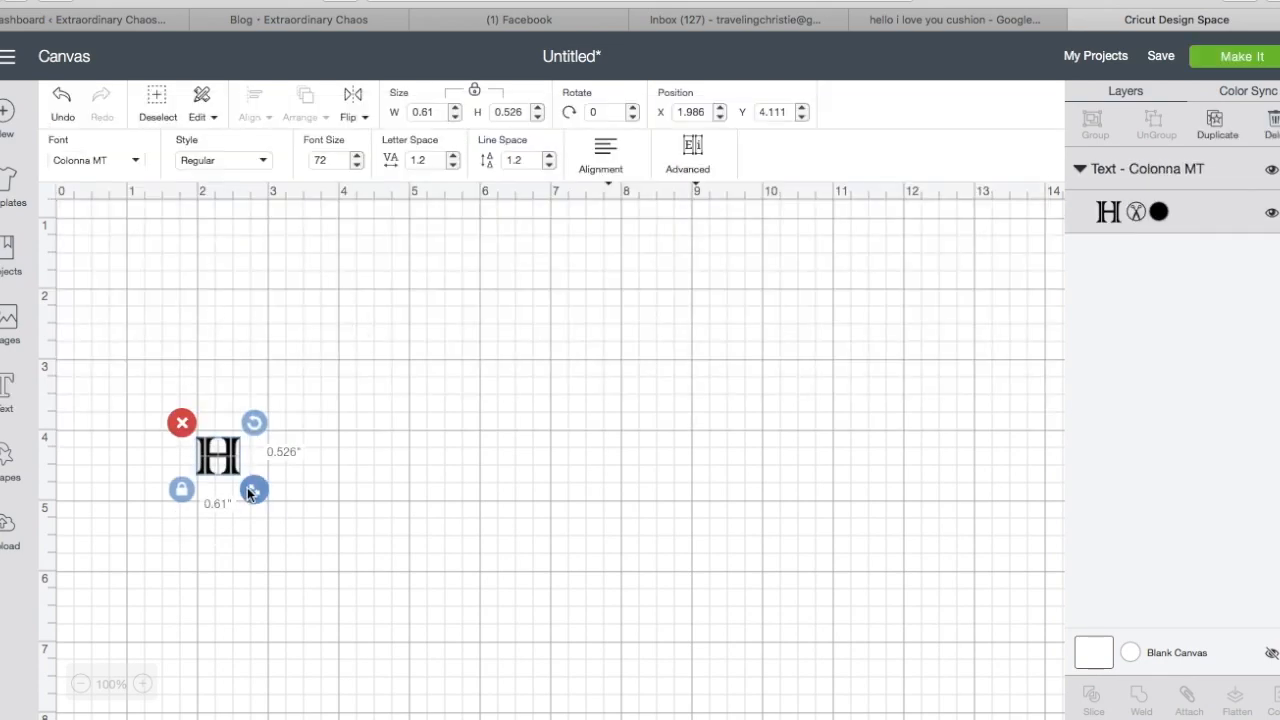
# Enlarge the letter H to about 3.8 in wide and place it about 2.5 in across and 1.3 in down the canvas.
pyautogui.moveTo(254, 489); pyautogui.dragTo(538, 695)
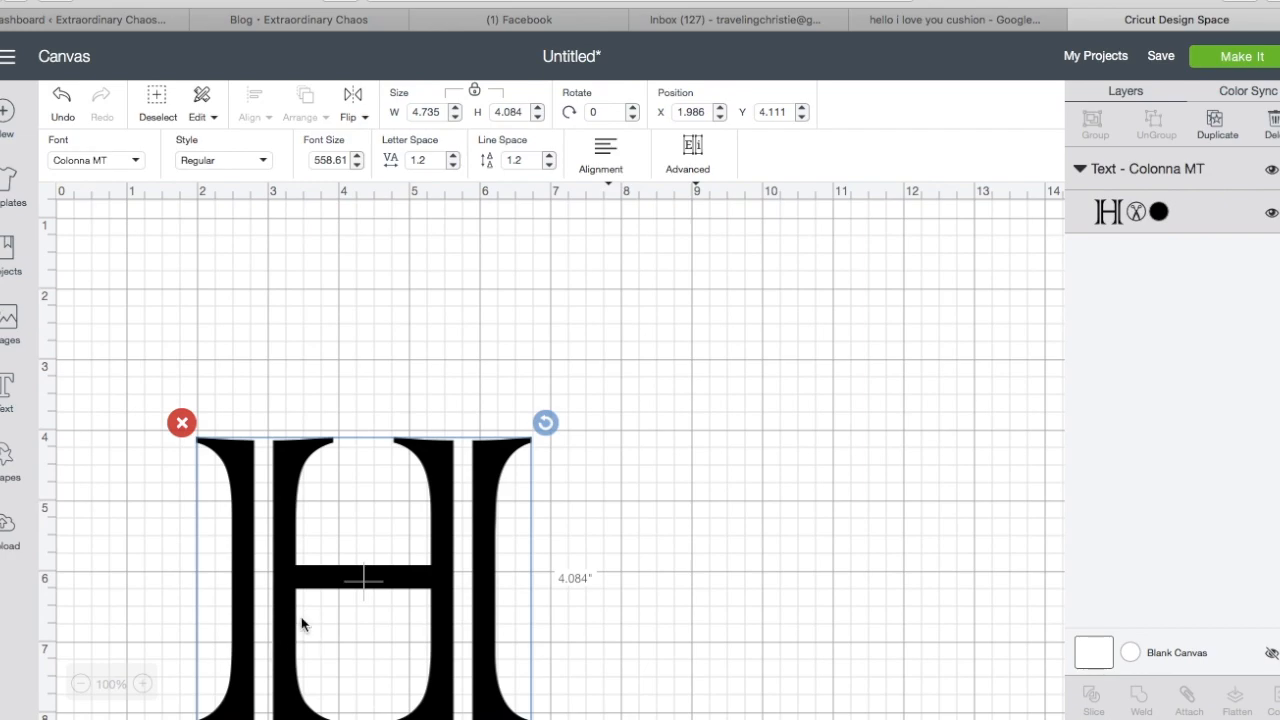
pyautogui.moveTo(305, 624); pyautogui.dragTo(210, 392)
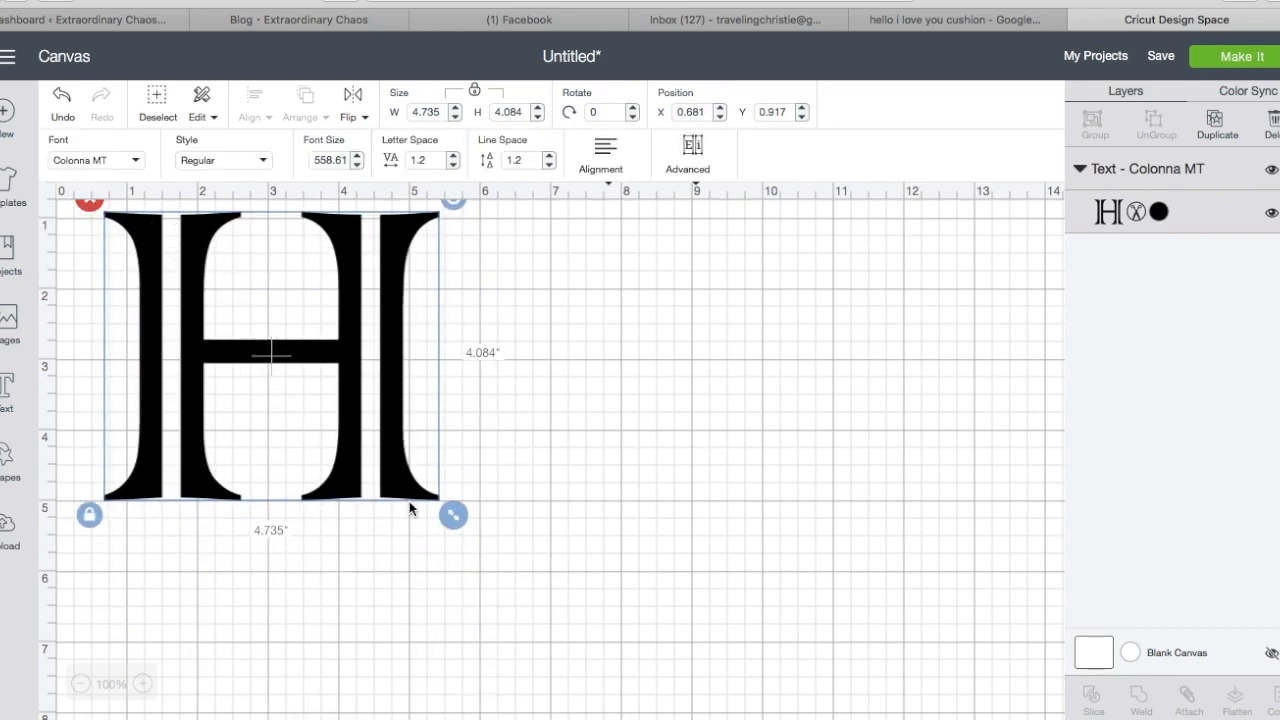
pyautogui.moveTo(452, 518); pyautogui.dragTo(406, 475)
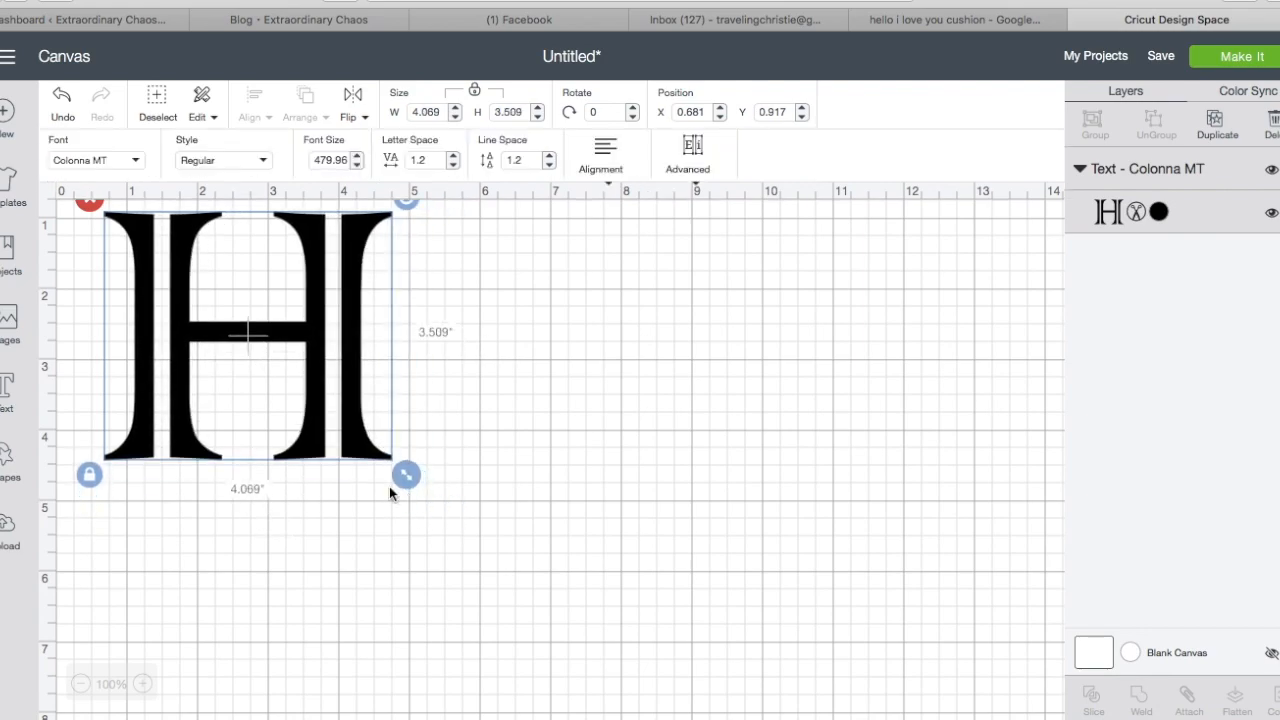
pyautogui.moveTo(337, 412); pyautogui.dragTo(297, 375)
pyautogui.moveTo(353, 426); pyautogui.dragTo(381, 452)
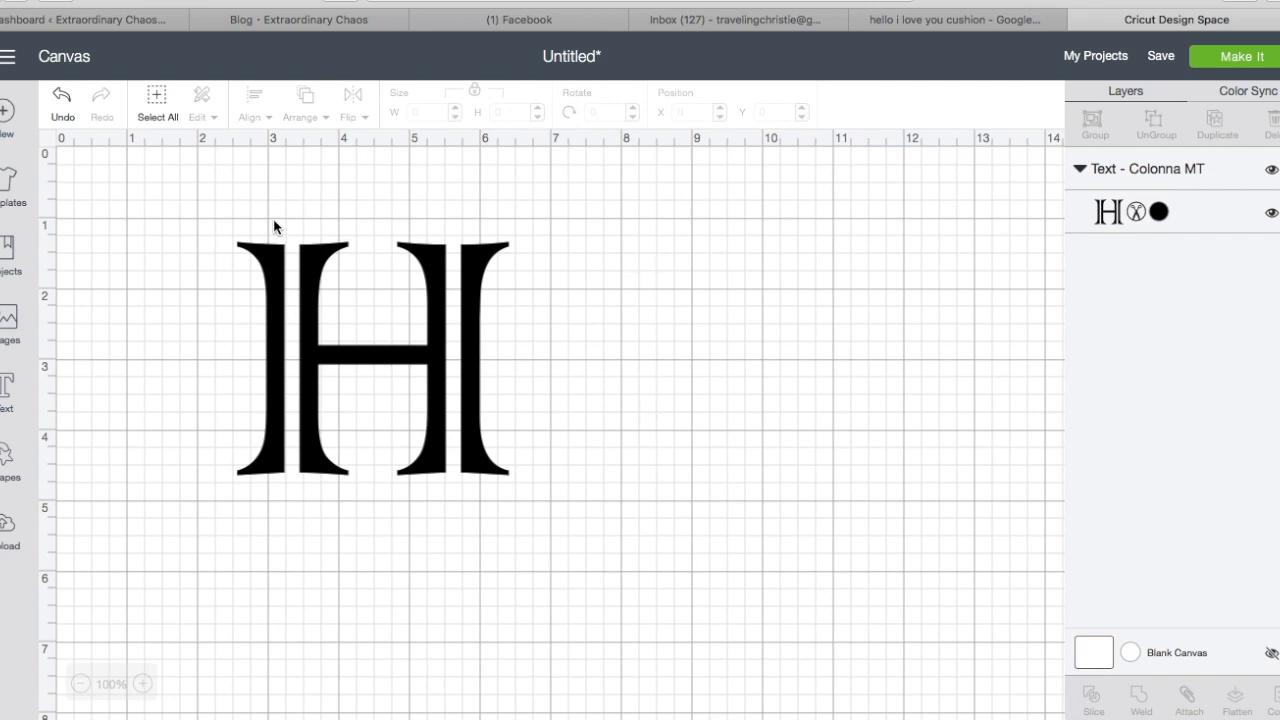
# Search the image library for "flower" and pick an outlined five-petal flower and a berry branch.
pyautogui.click(10, 318)
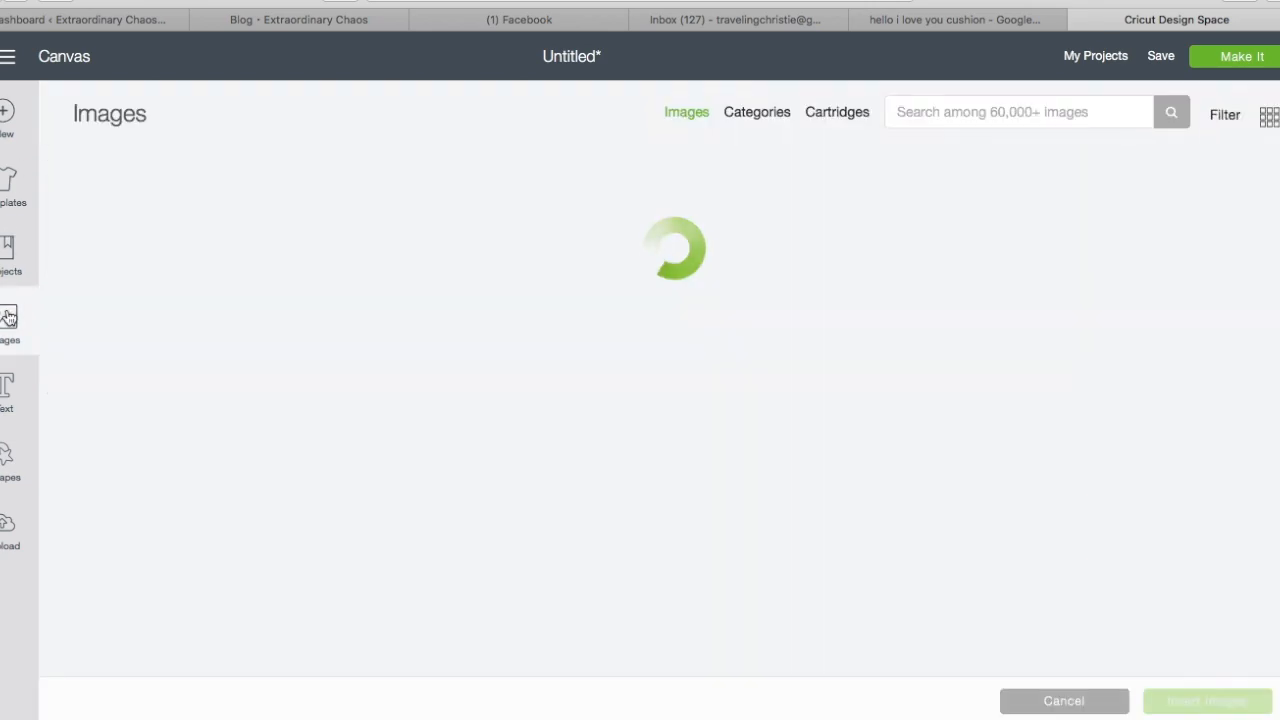
pyautogui.click(910, 110)
pyautogui.write('flower')
pyautogui.press('Return')
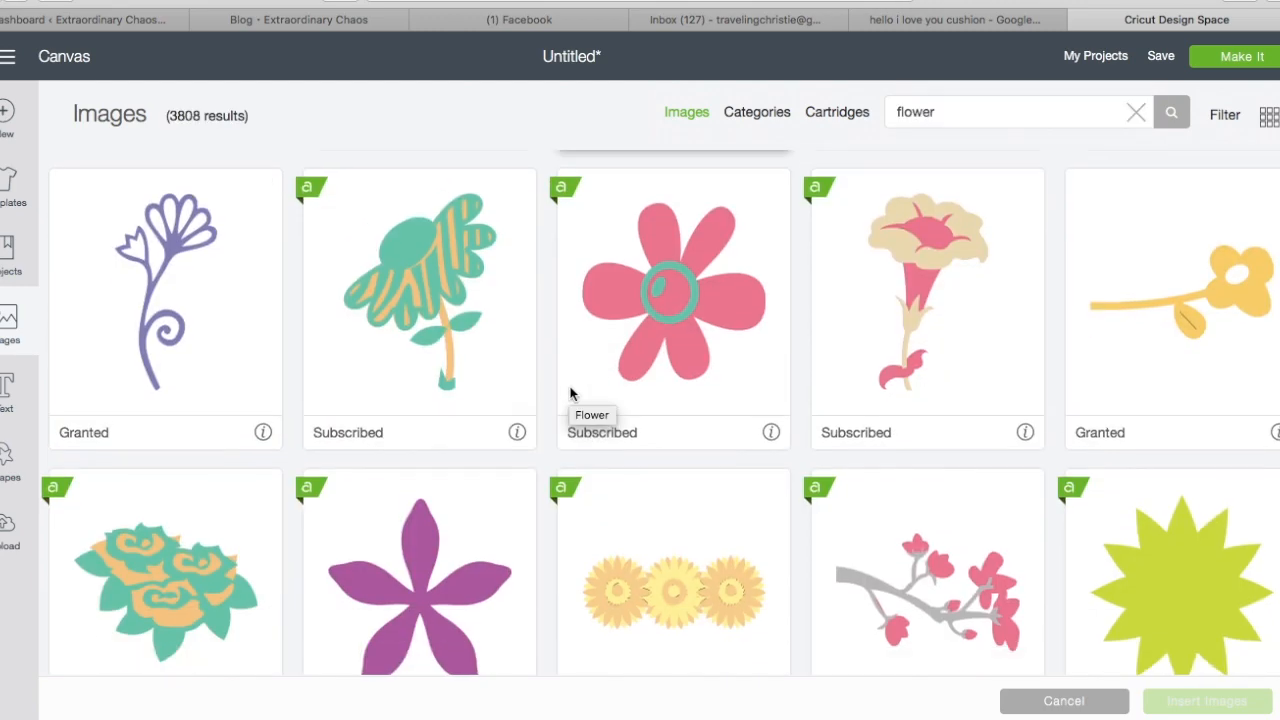
pyautogui.scroll(-10, 497, 529)
pyautogui.scroll(-3, 443, 537)
pyautogui.click(1207, 700)
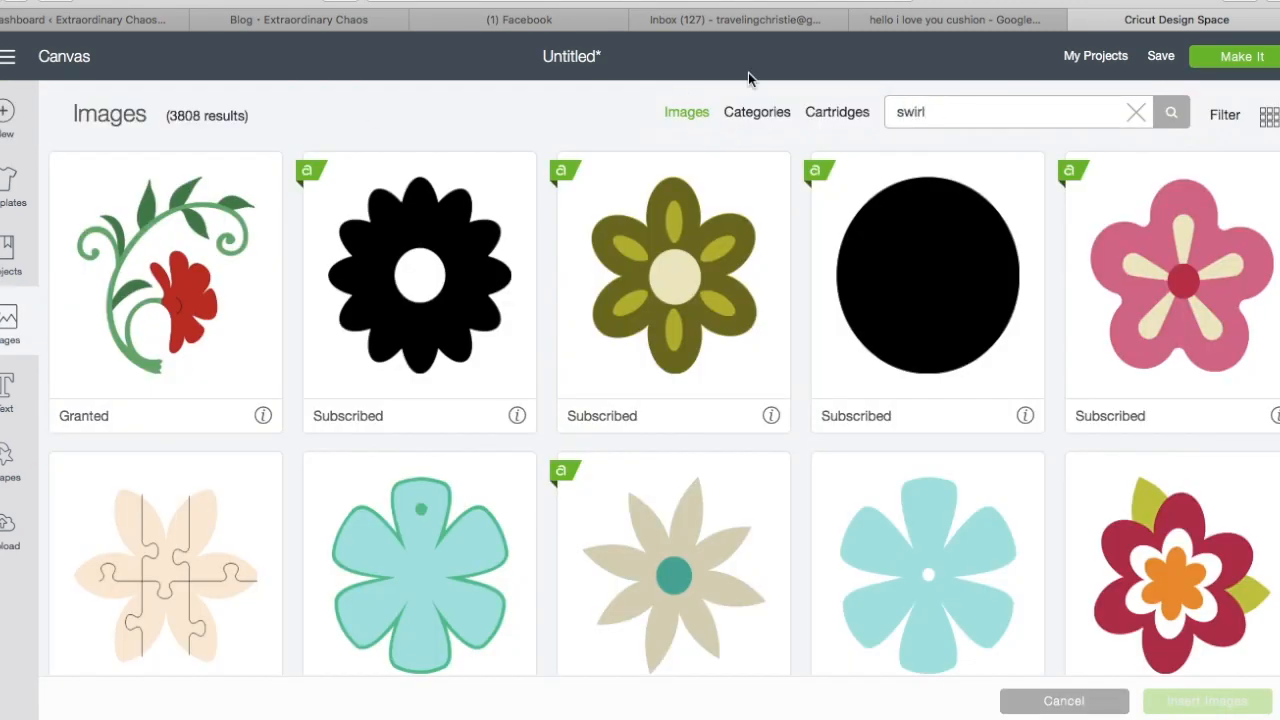
# Search the image library for "swirl" and "bird", pick two swirls and a bird, and insert all chosen images onto the canvas.
pyautogui.press('Return')
pyautogui.scroll(-4, 614, 523)
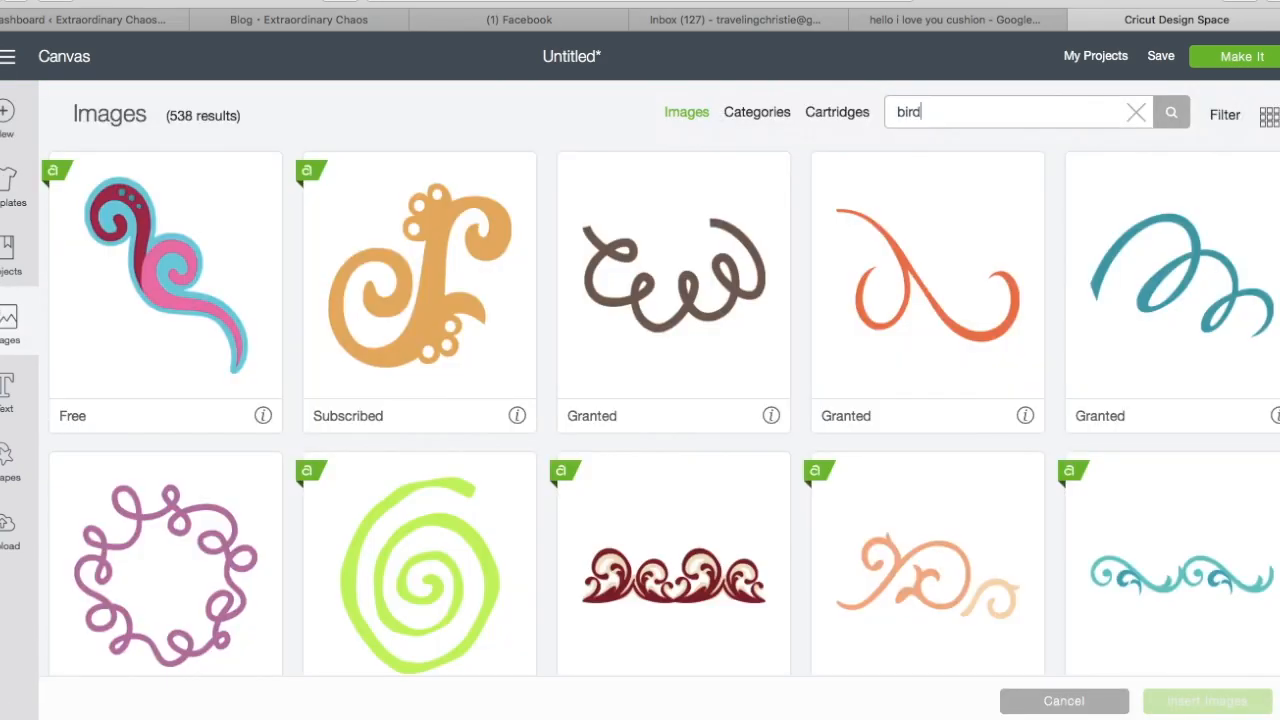
pyautogui.press('Return')
pyautogui.scroll(-8, 897, 239)
pyautogui.scroll(-5, 705, 537)
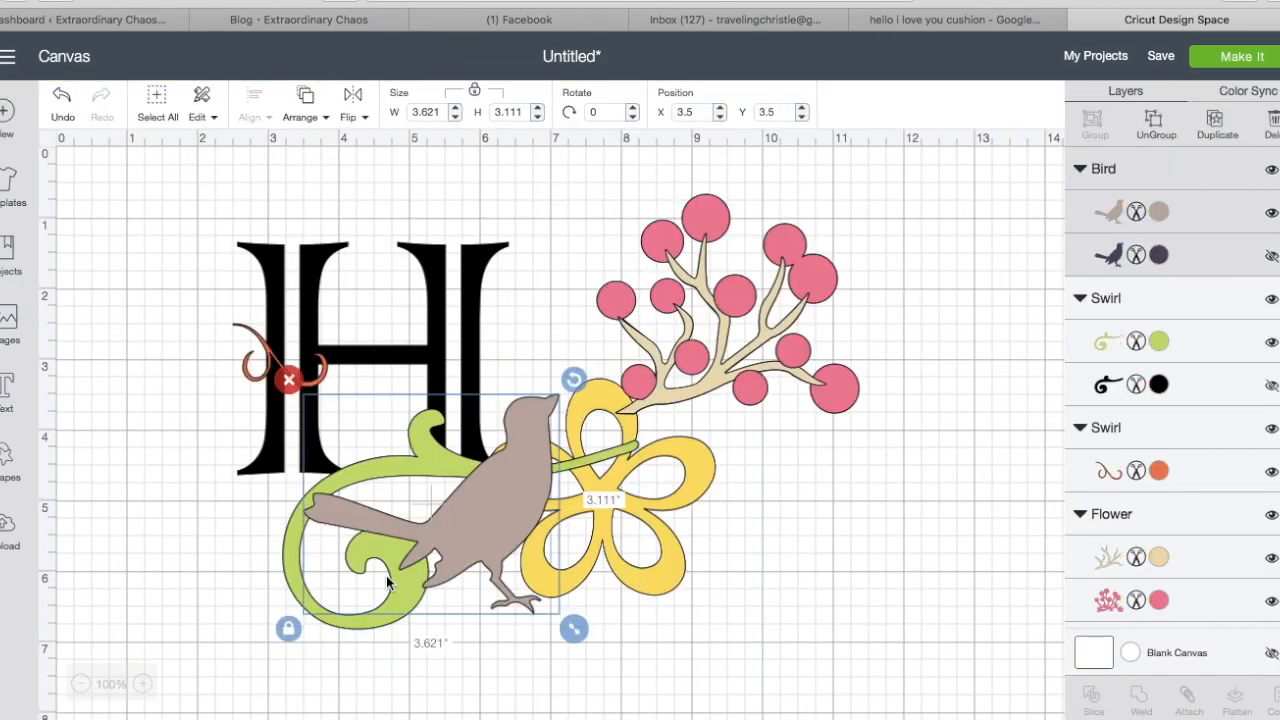
# Shrink the bird to about 3.05 by 2.62 in and place it against the left stem of the letter H.
pyautogui.moveTo(439, 546); pyautogui.dragTo(245, 486)
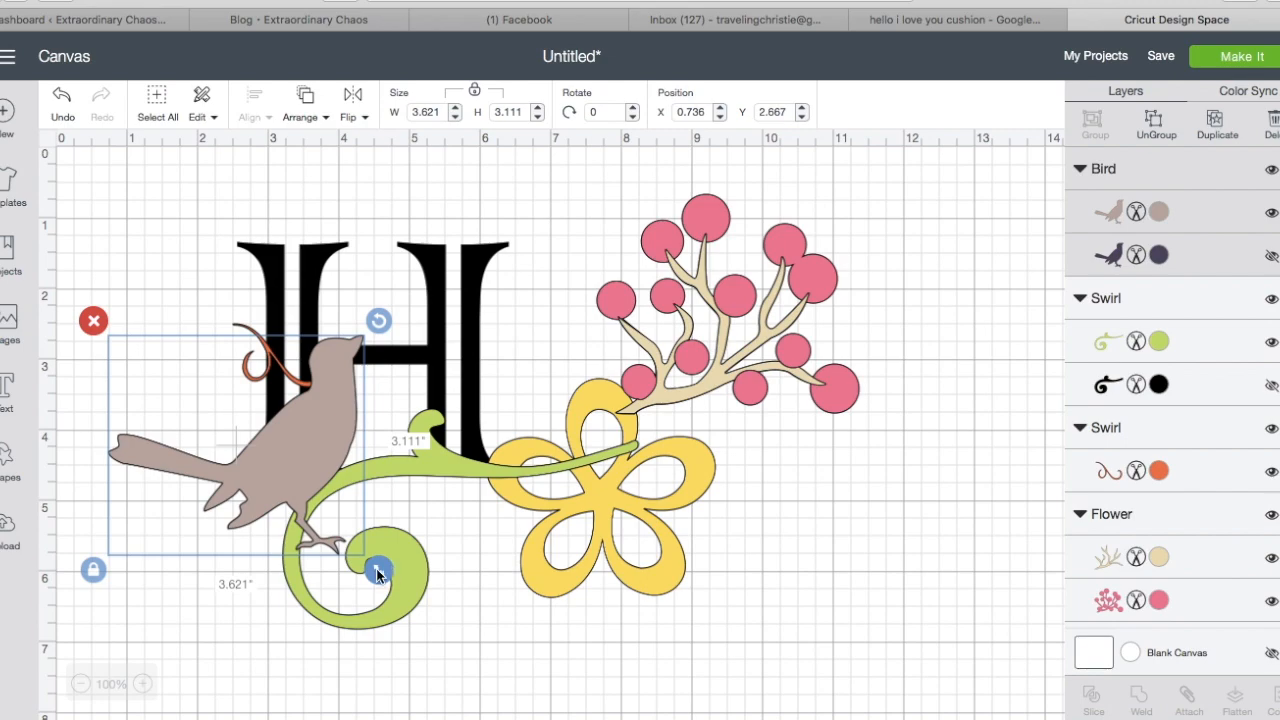
pyautogui.moveTo(374, 570); pyautogui.dragTo(338, 535)
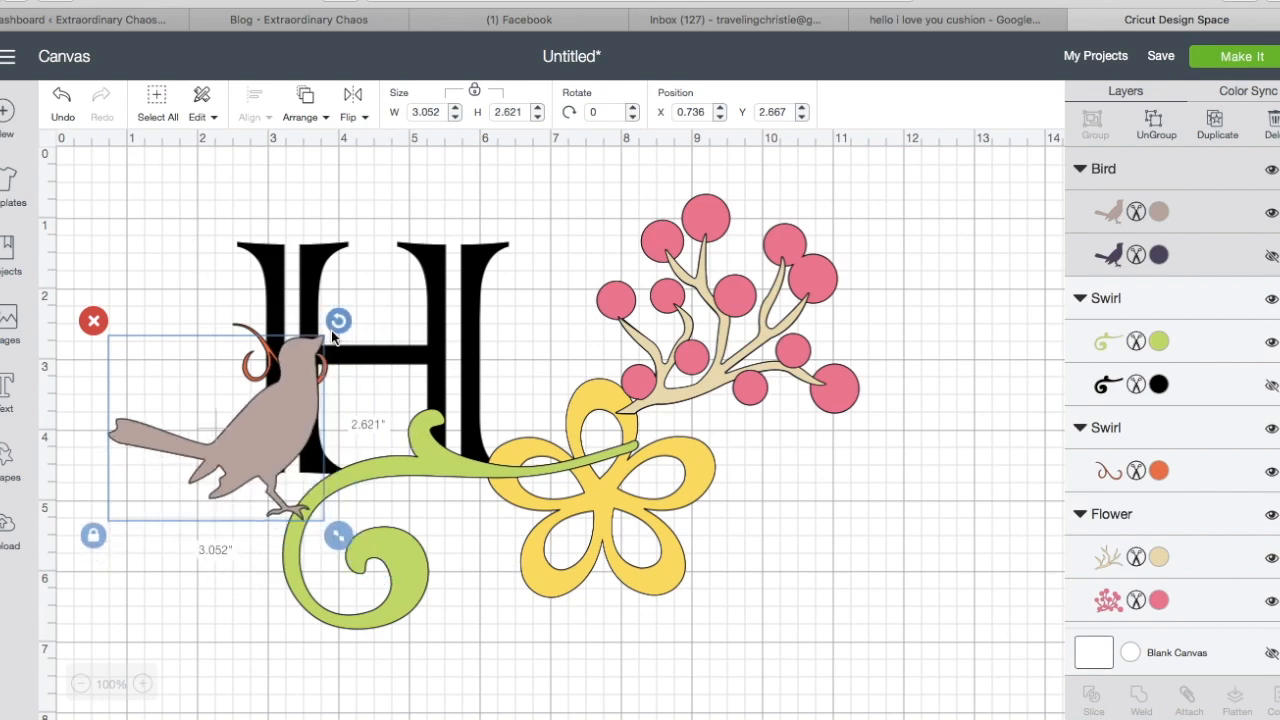
pyautogui.moveTo(244, 457); pyautogui.dragTo(216, 493)
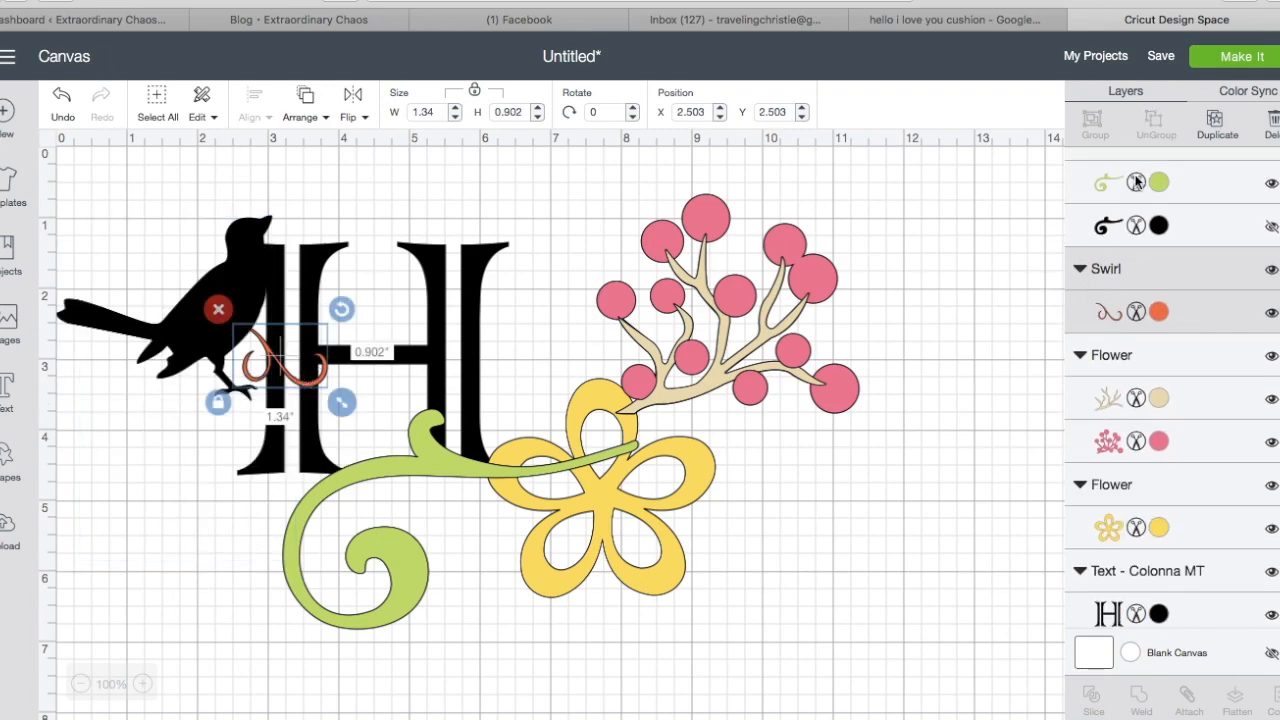
# Recolor the green swirl and the orange swirl black.
pyautogui.click(1158, 182)
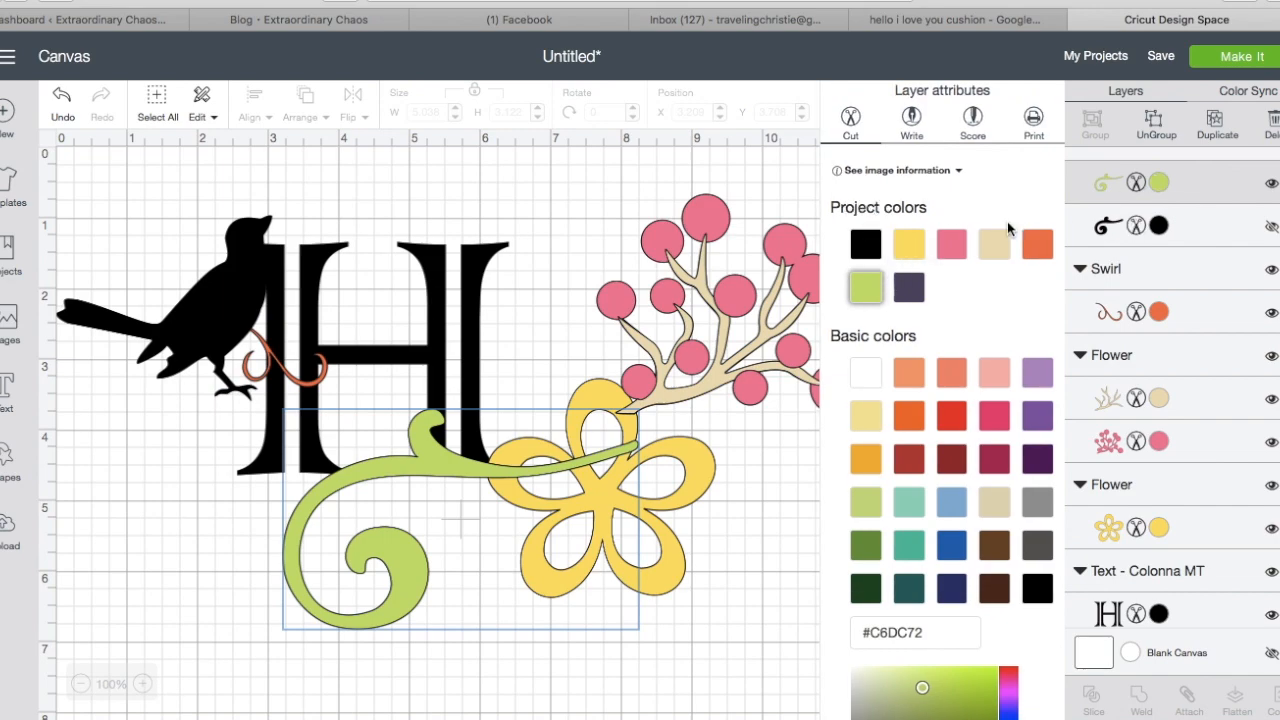
pyautogui.click(863, 247)
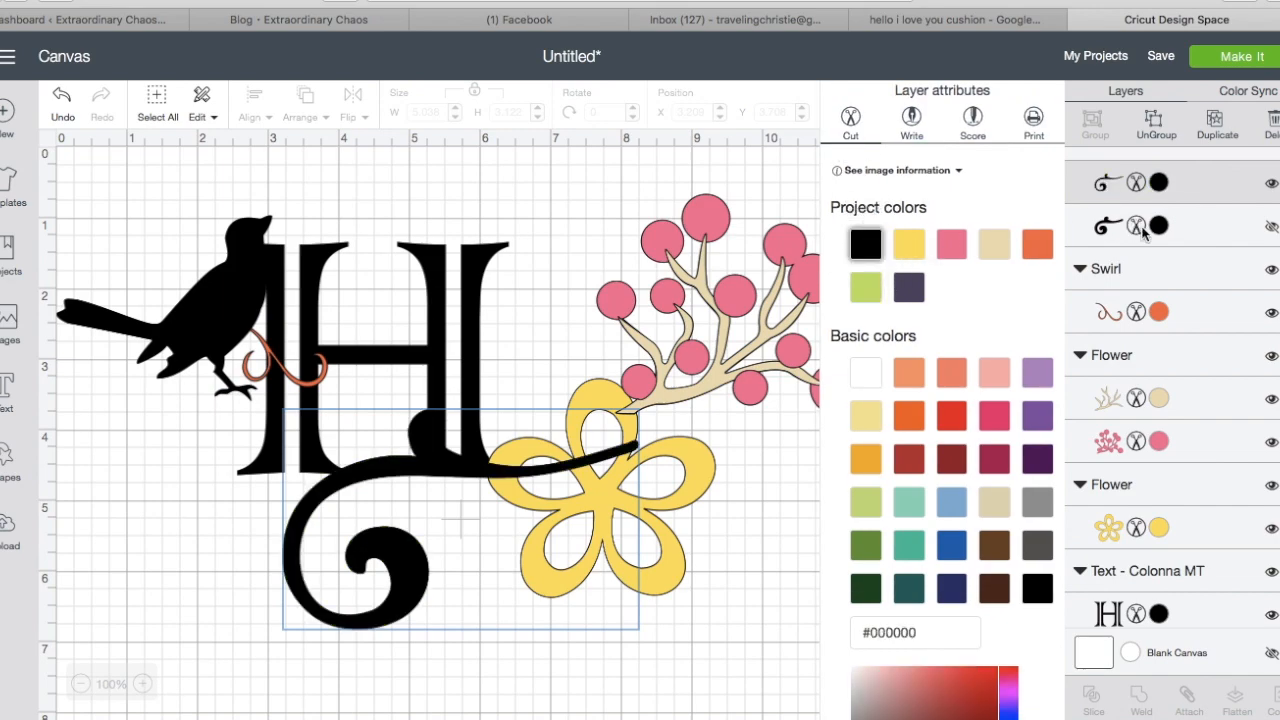
pyautogui.click(1156, 313)
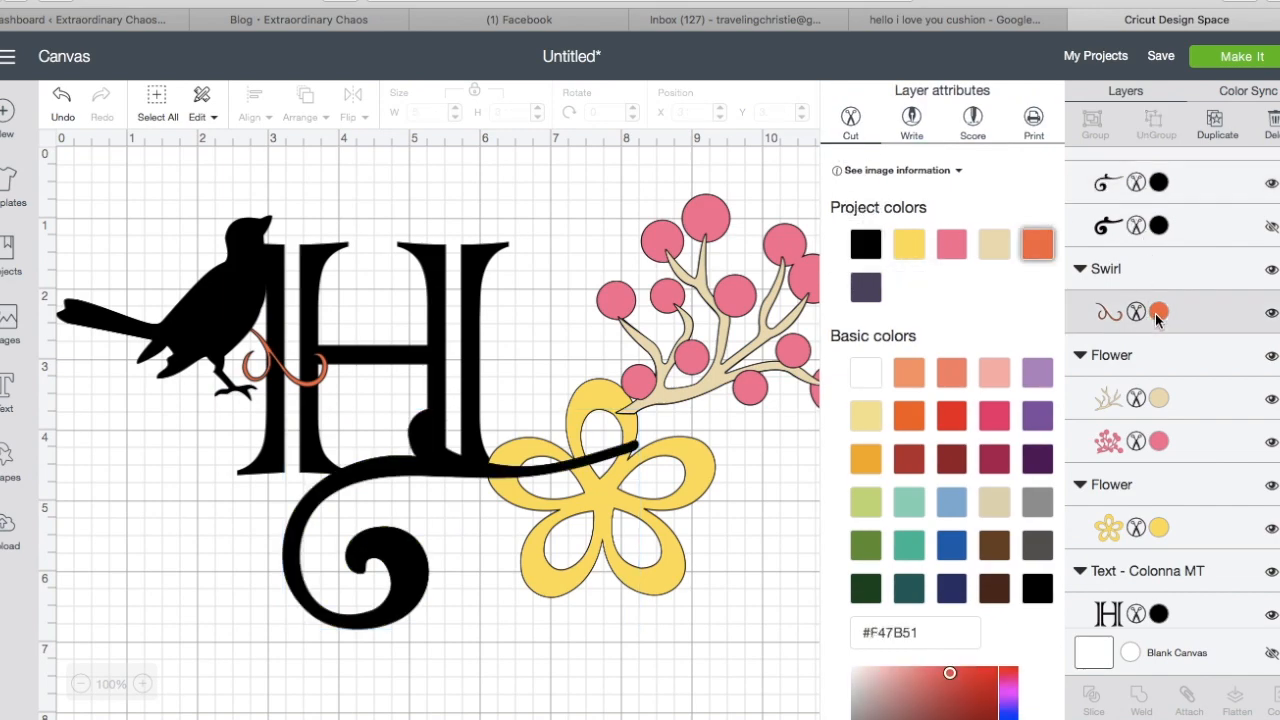
pyautogui.click(864, 242)
# Recolor the branch, its berries and the yellow five-petal flower black.
pyautogui.click(1156, 398)
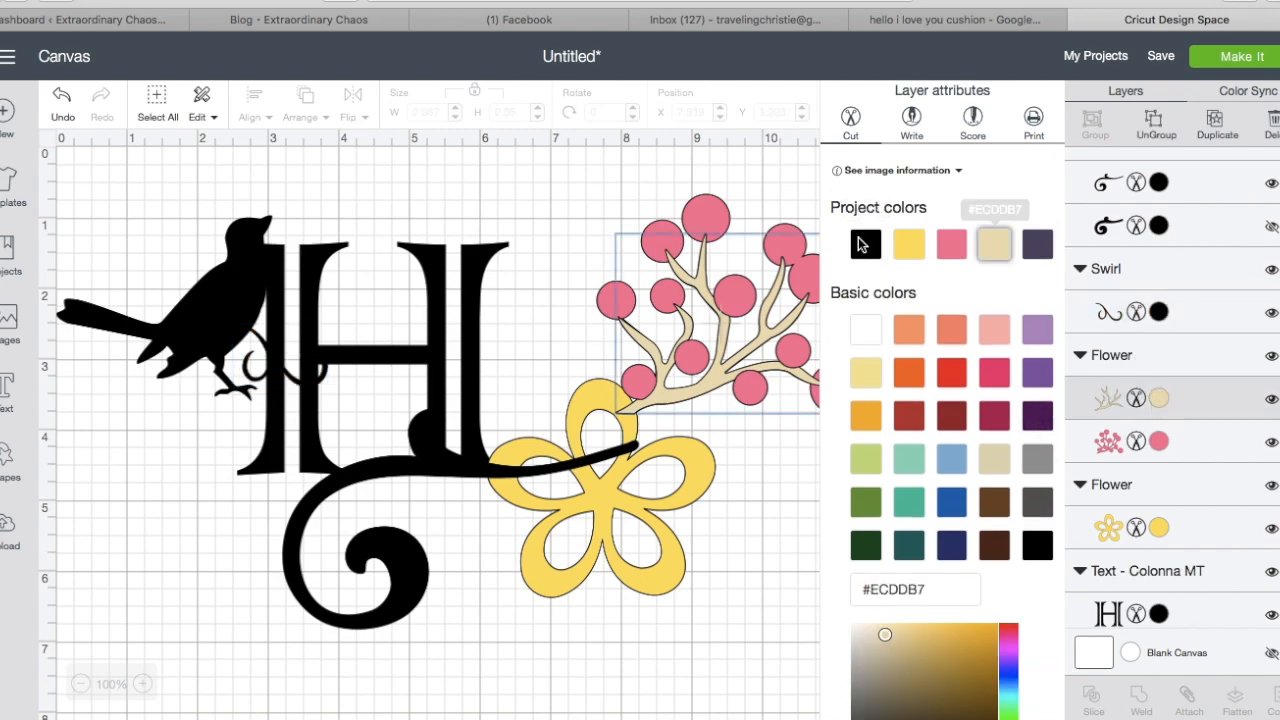
pyautogui.click(857, 250)
pyautogui.click(1158, 441)
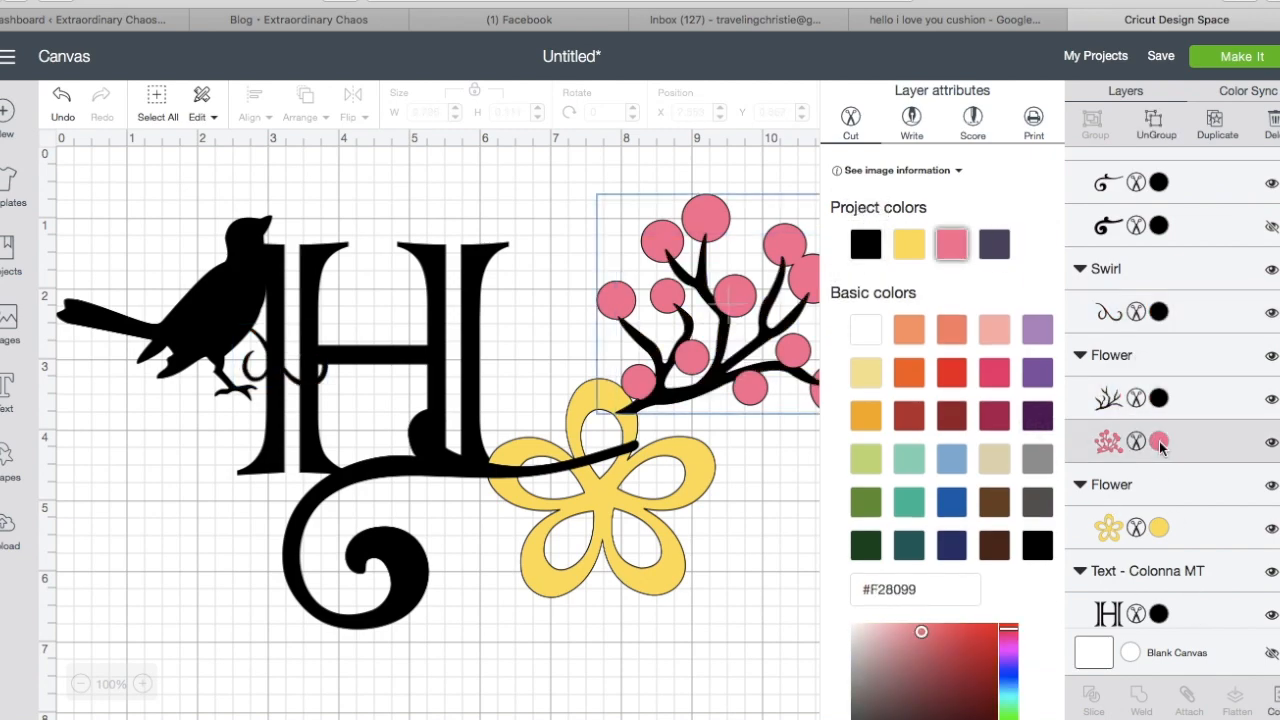
pyautogui.click(865, 244)
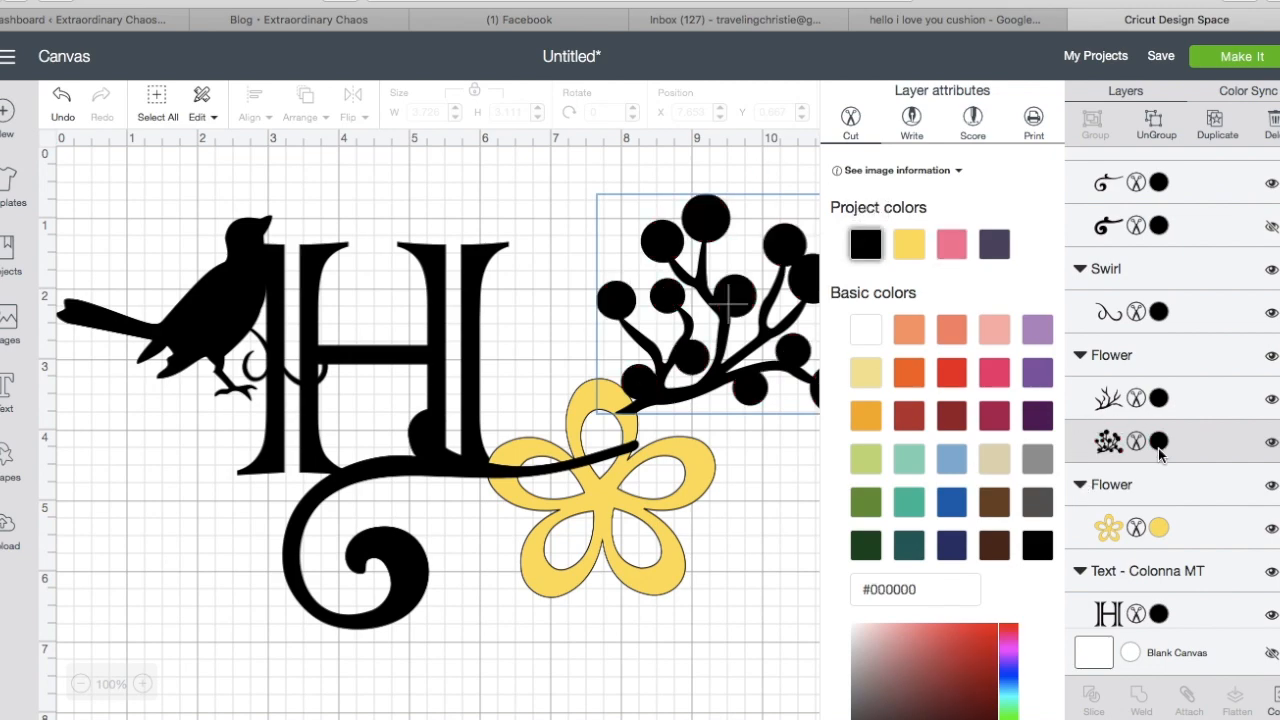
pyautogui.click(1158, 530)
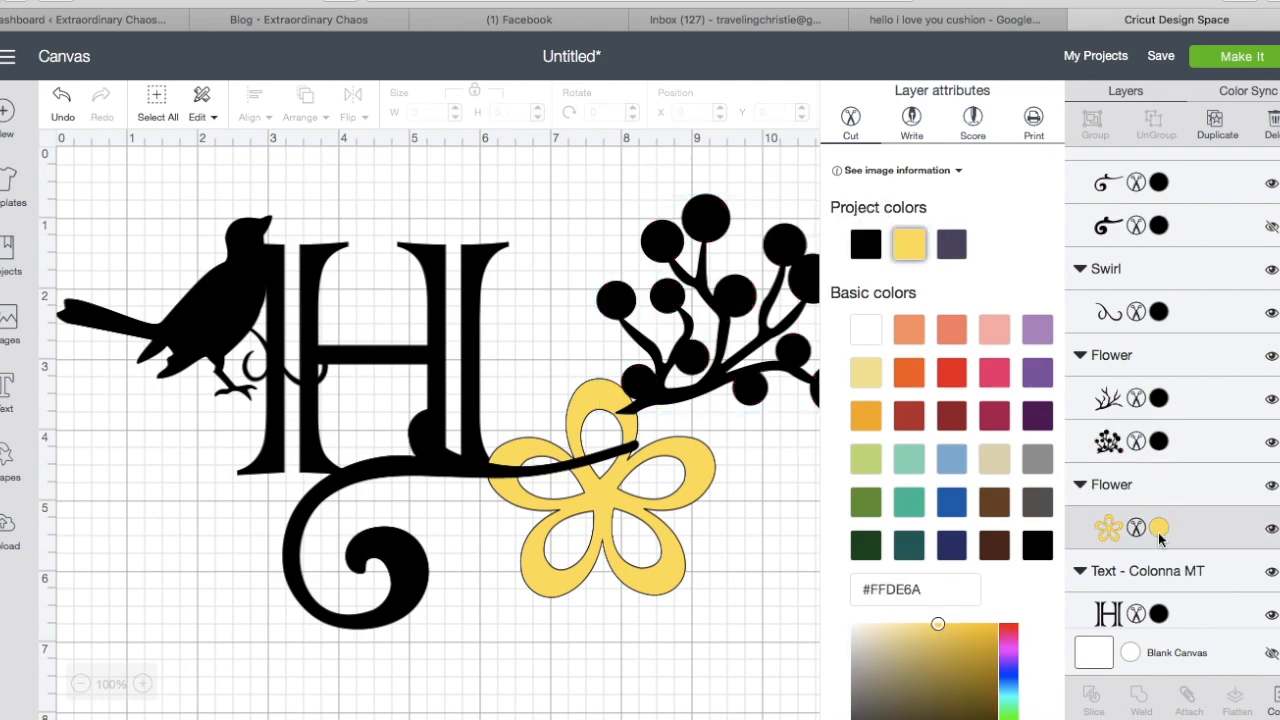
pyautogui.click(873, 248)
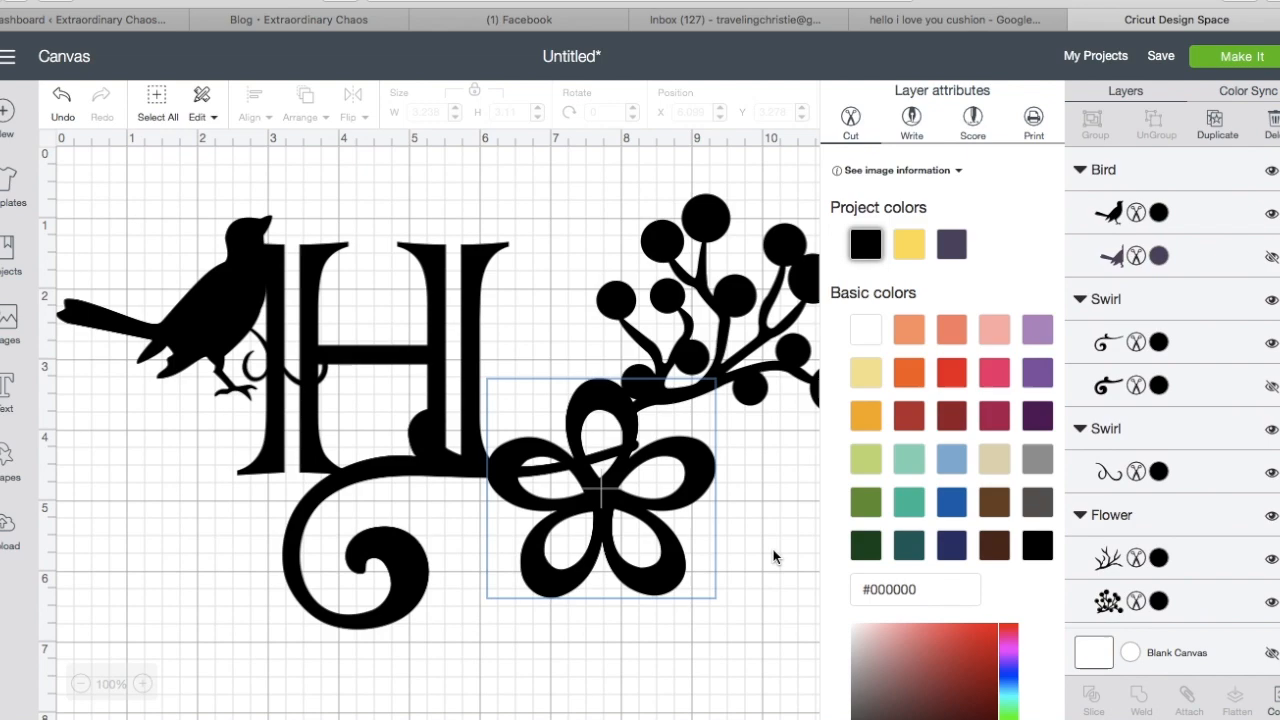
pyautogui.click(751, 628)
# Select the berry branch and move it away from the five-petal flower.
pyautogui.moveTo(728, 436); pyautogui.dragTo(844, 331)
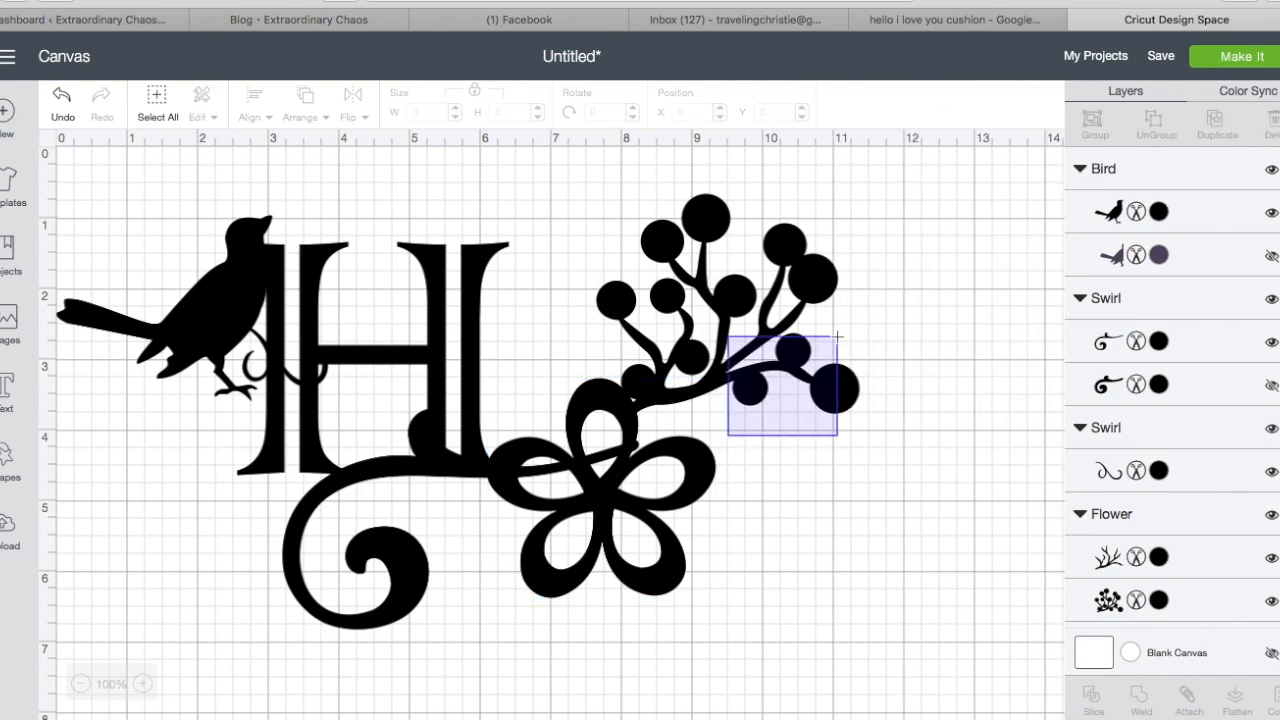
pyautogui.moveTo(636, 352); pyautogui.dragTo(740, 339)
pyautogui.click(610, 529)
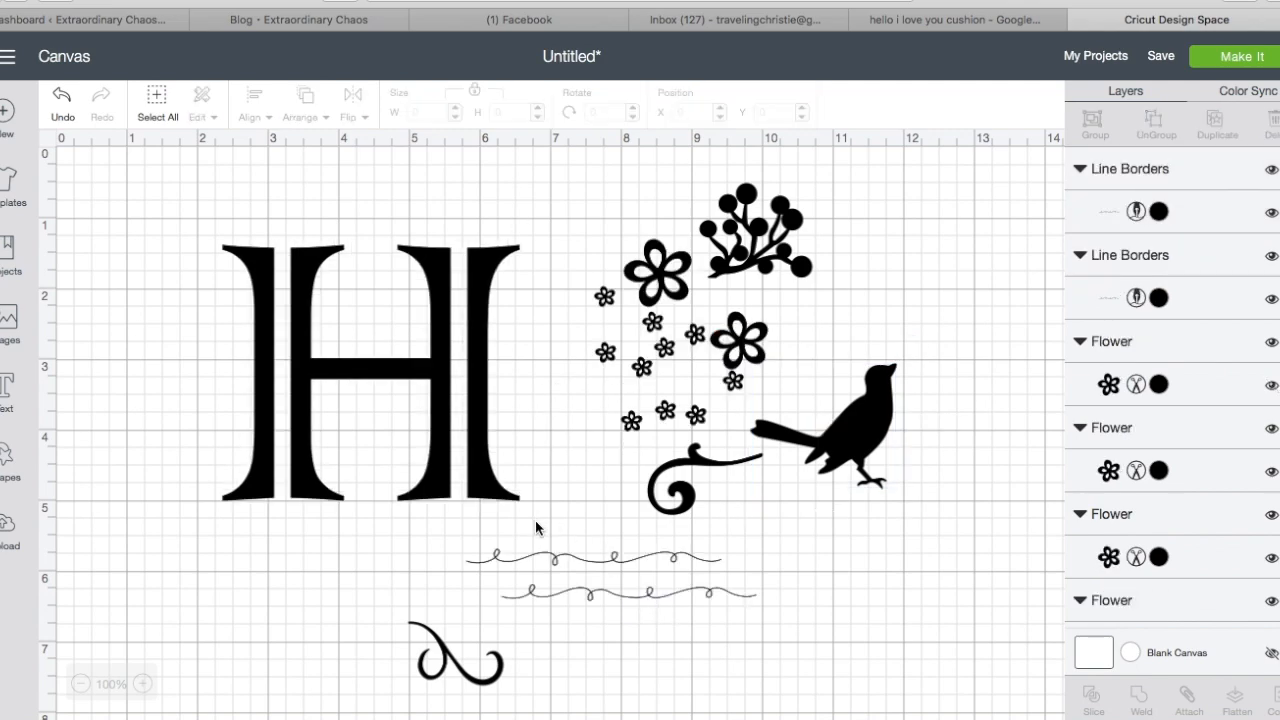
# Rotate one line border to about 268.66°, size it to about 3.55 in high, and fit it in the gap of the H's right stem.
pyautogui.moveTo(552, 560); pyautogui.dragTo(421, 388)
pyautogui.moveTo(606, 368); pyautogui.dragTo(436, 249)
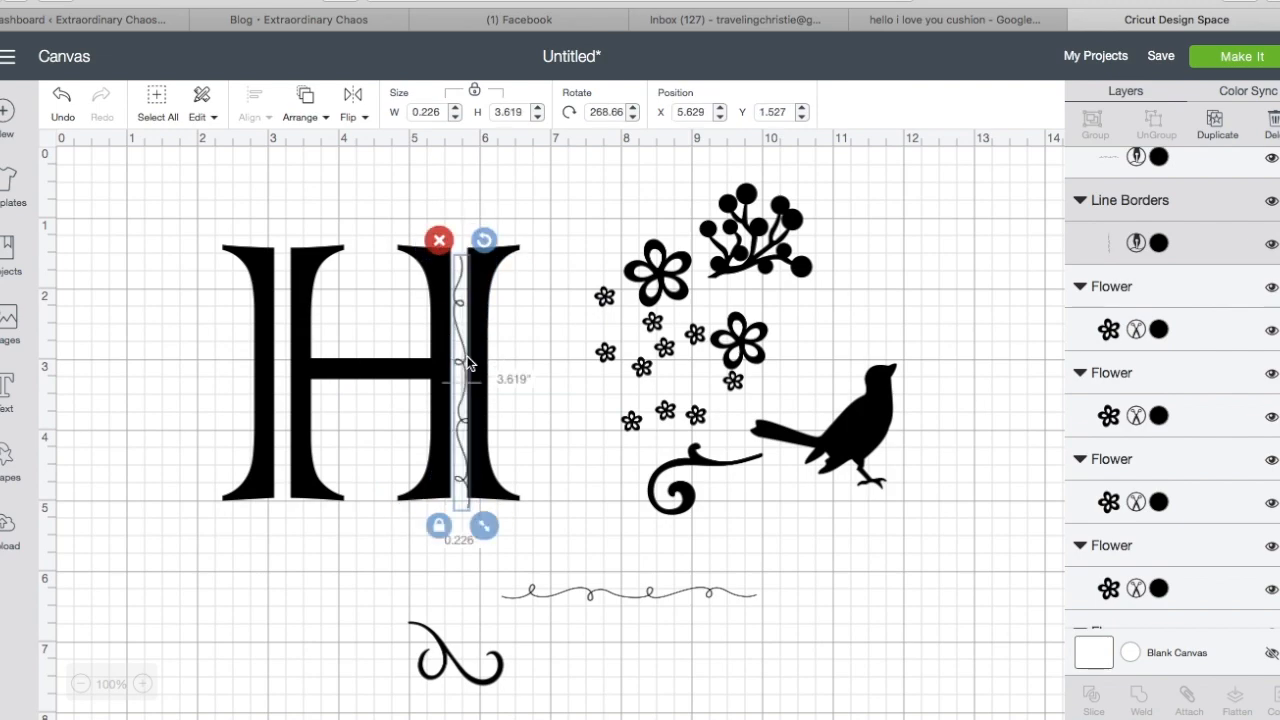
pyautogui.moveTo(462, 370); pyautogui.dragTo(462, 414)
pyautogui.click(586, 538)
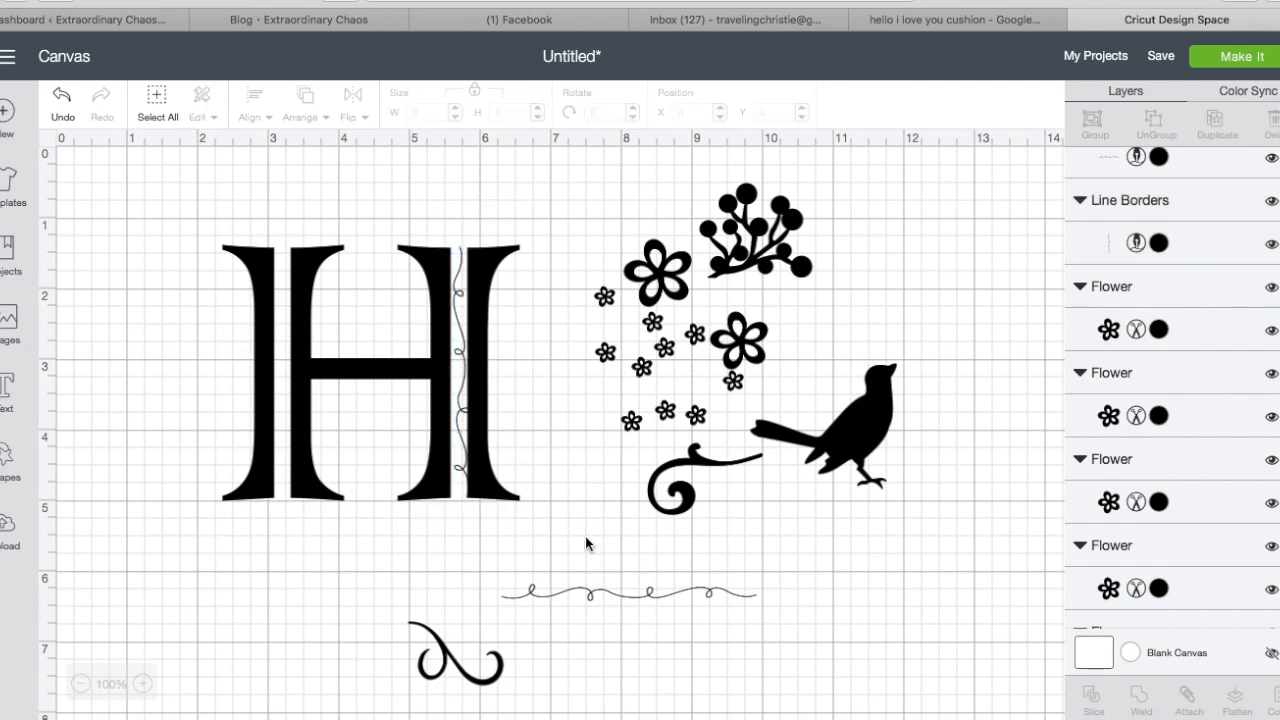
# Duplicate the vertical line border, place the copy in the gap of the H's left stem, and flip it horizontally.
pyautogui.rightClick(462, 362)
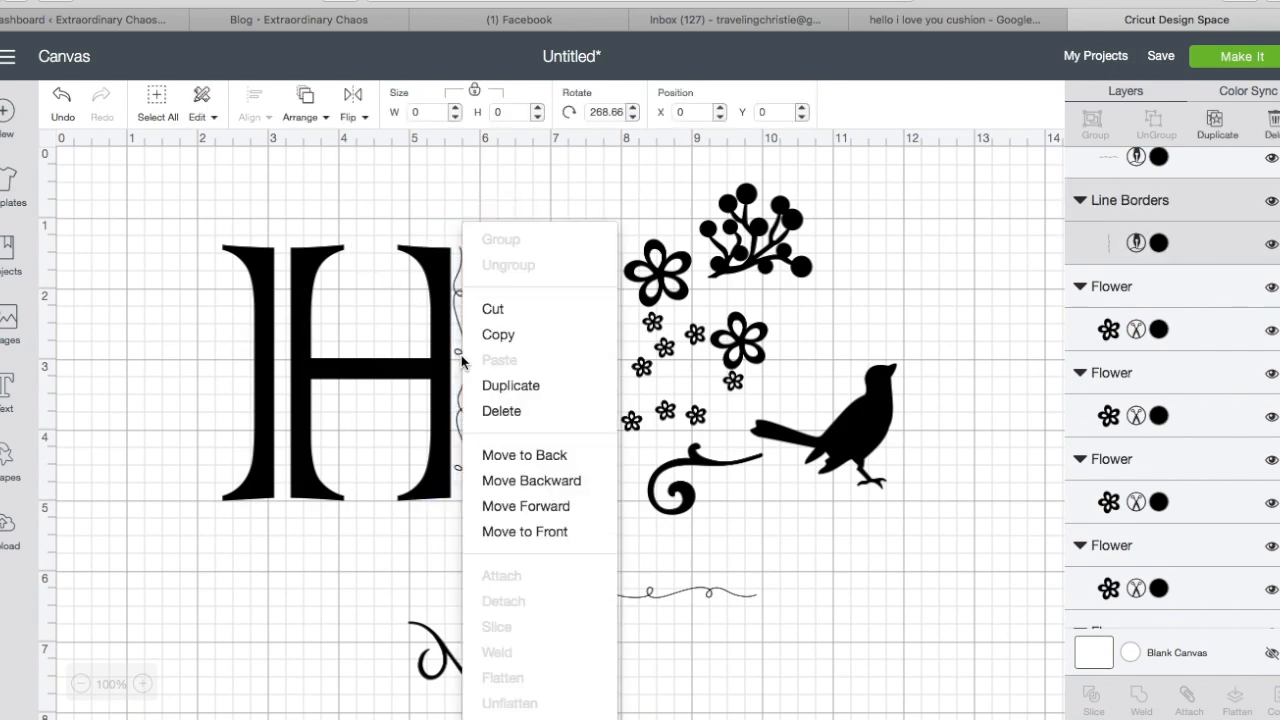
pyautogui.click(489, 383)
pyautogui.moveTo(477, 387); pyautogui.dragTo(284, 370)
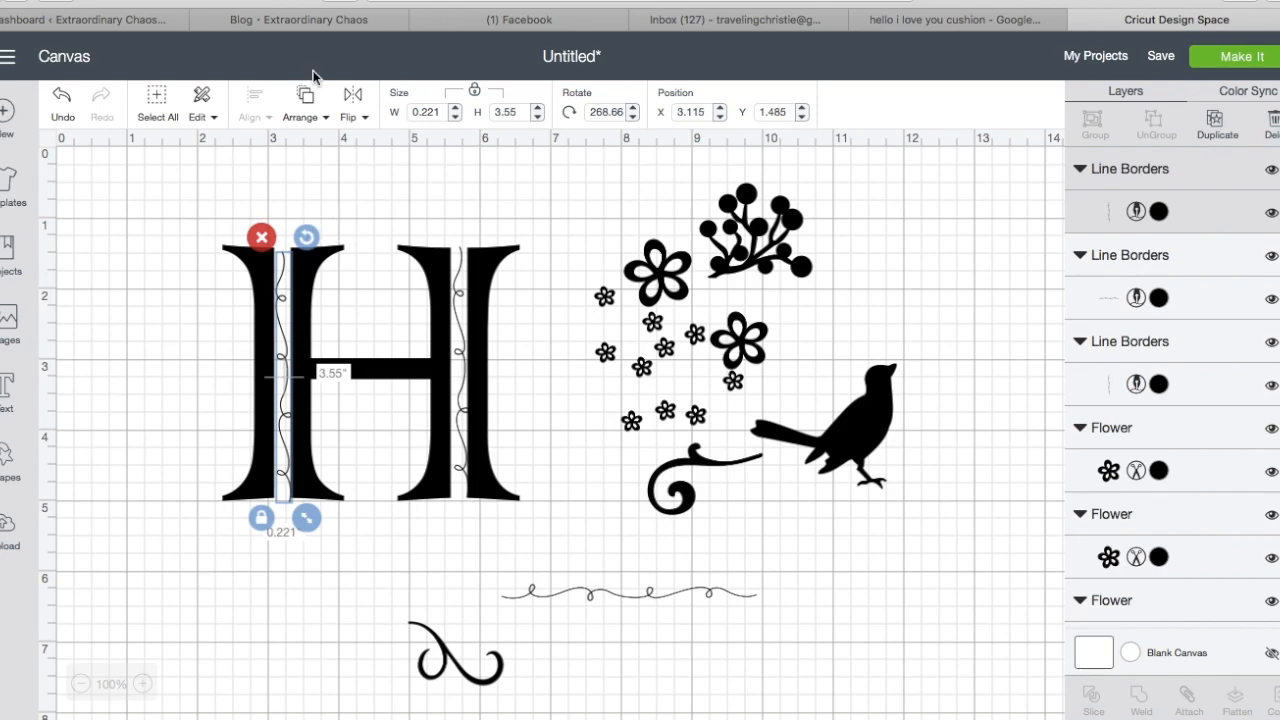
pyautogui.click(355, 100)
pyautogui.click(330, 150)
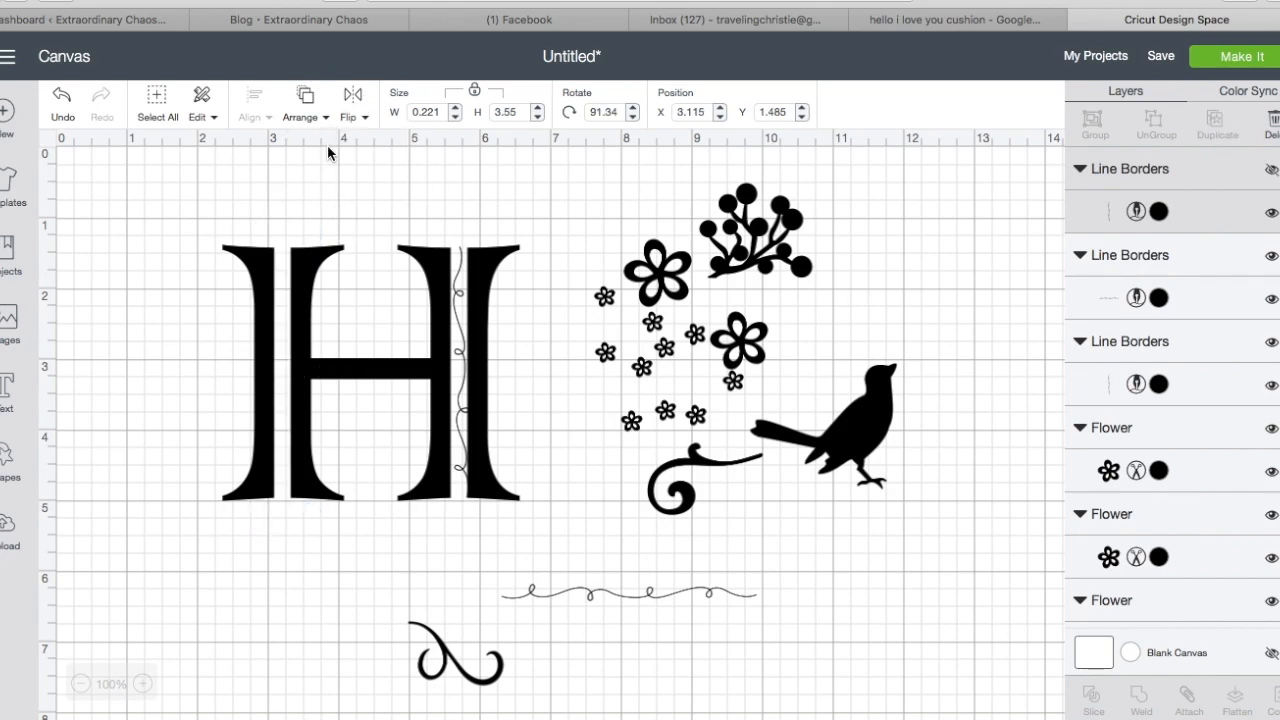
# Fit the copied line border into the gap of the H's left stem and delete the unused horizontal line border.
pyautogui.moveTo(290, 356); pyautogui.dragTo(279, 355)
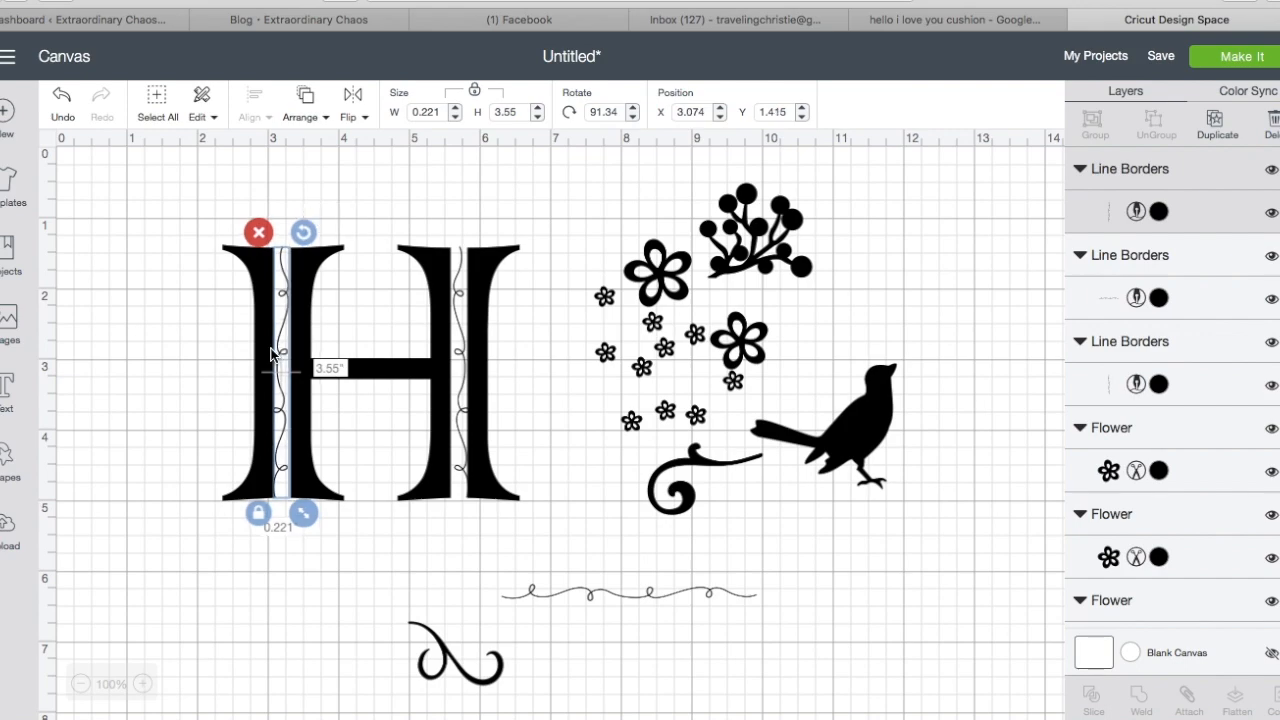
pyautogui.click(310, 571)
pyautogui.click(657, 599)
pyautogui.press('Delete')
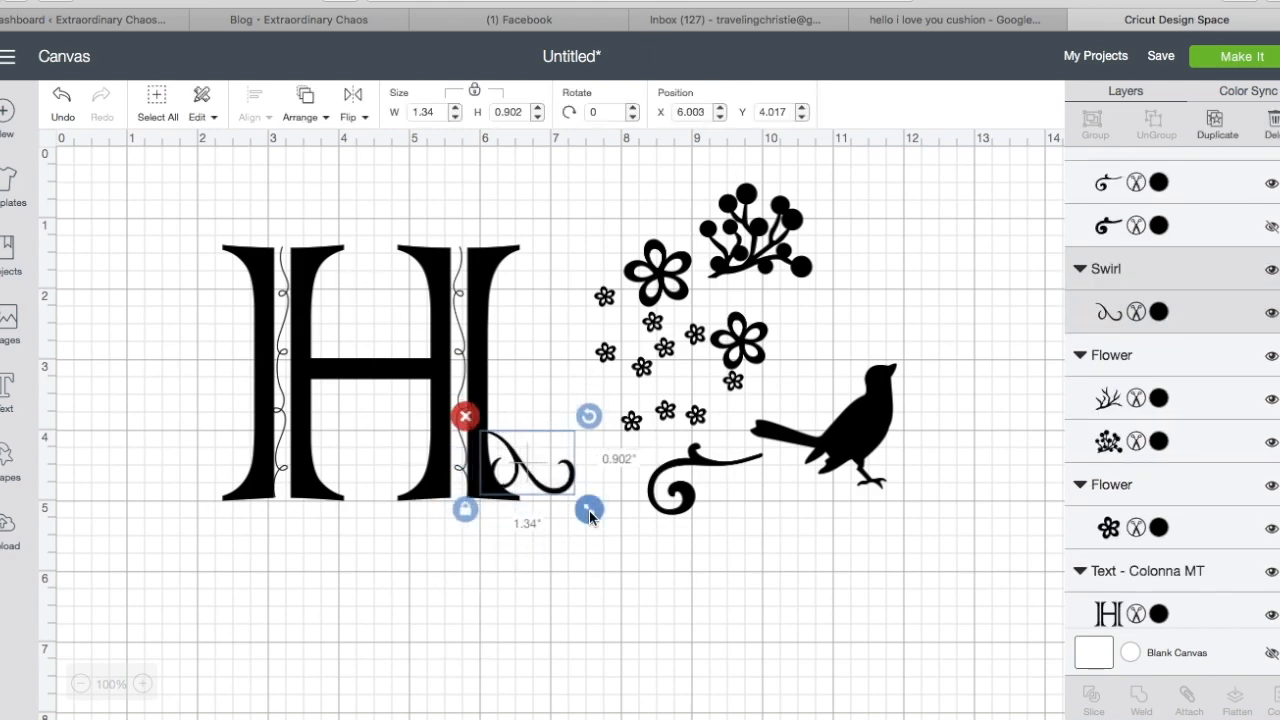
# Shrink swirls, flowers and berry branches and arrange them at the H's lower right foot, top left serif and crossbar.
pyautogui.click(537, 482)
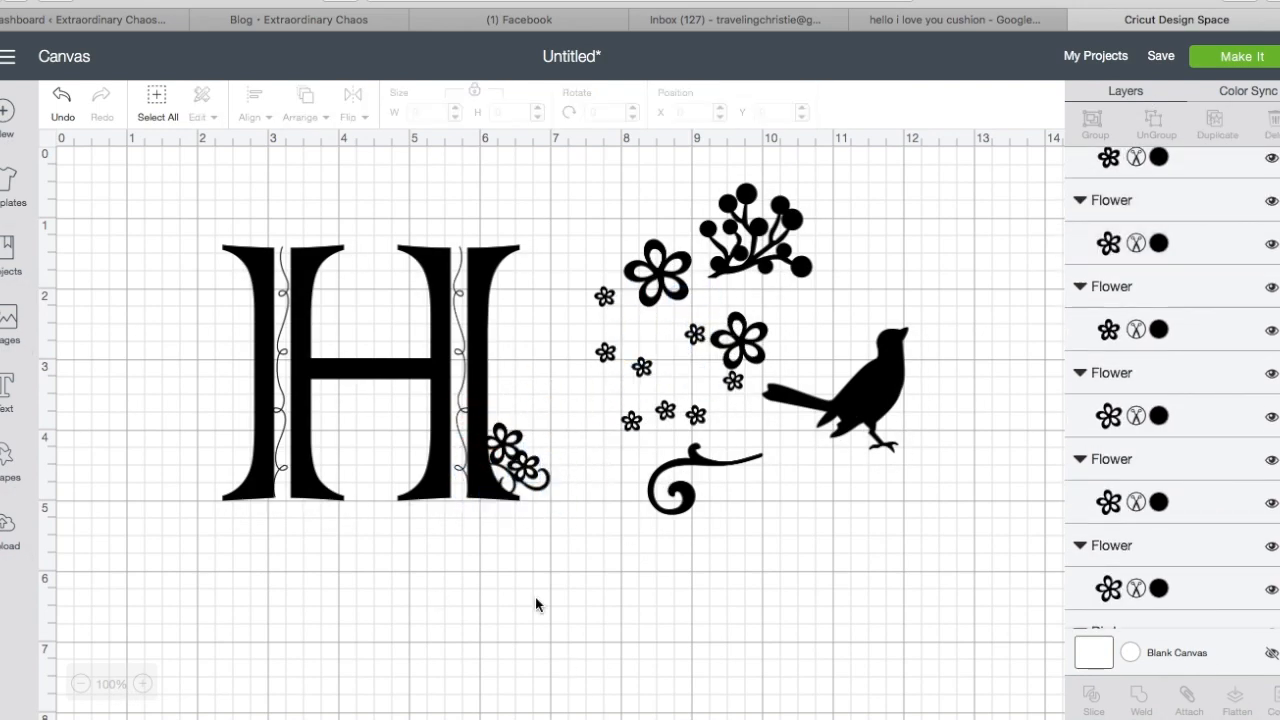
pyautogui.click(523, 467)
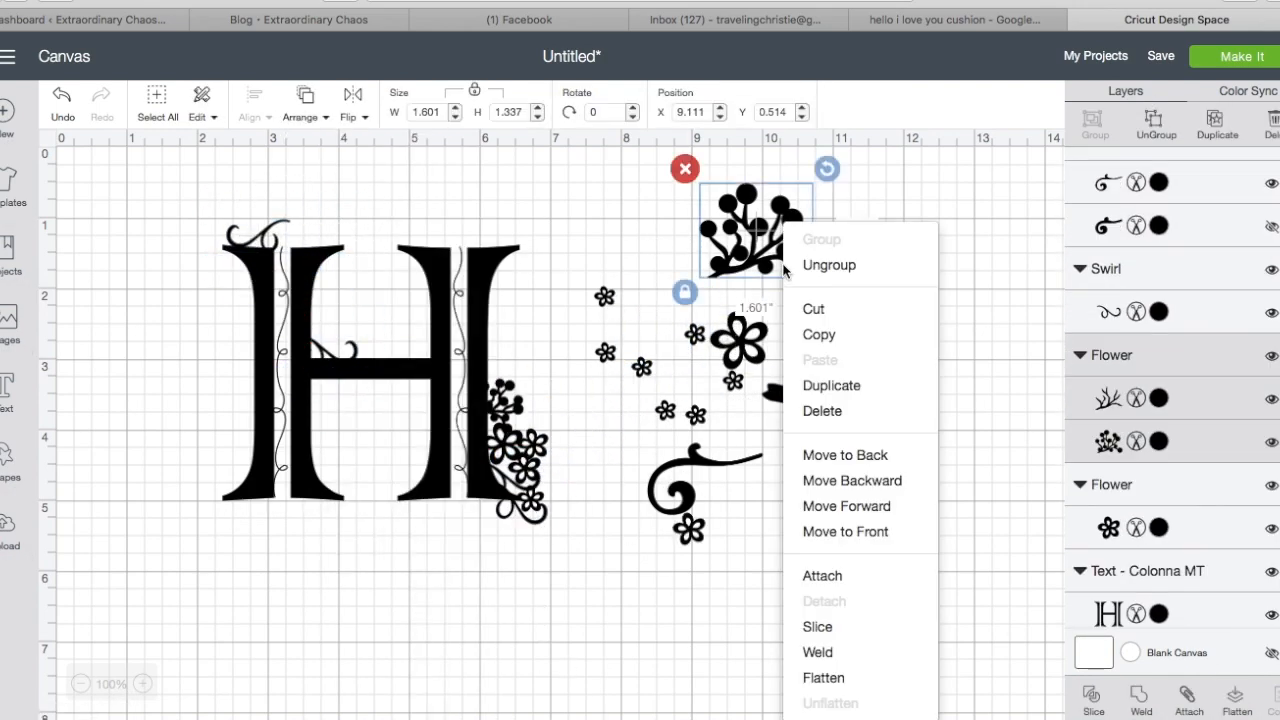
pyautogui.rightClick(695, 465)
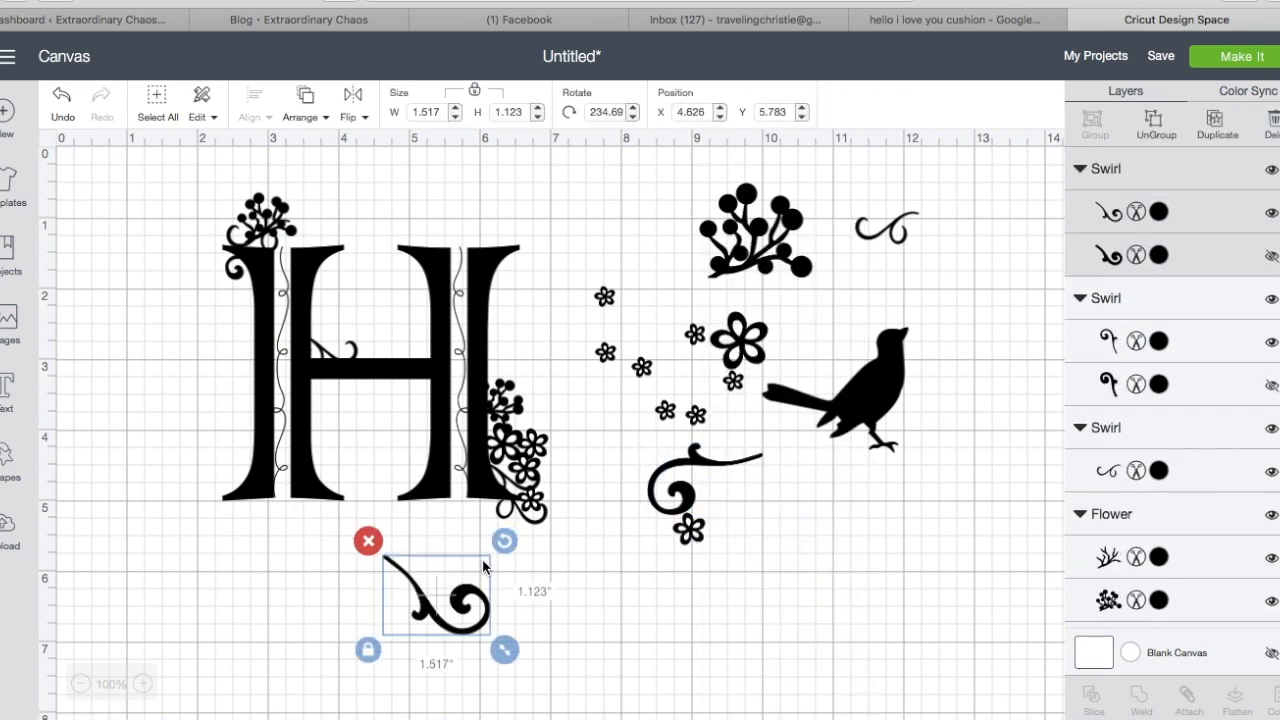
# Extend the flower, berry and swirl clusters over the H's top, crossbar and lower right foot, and shrink the bird.
pyautogui.click(740, 340)
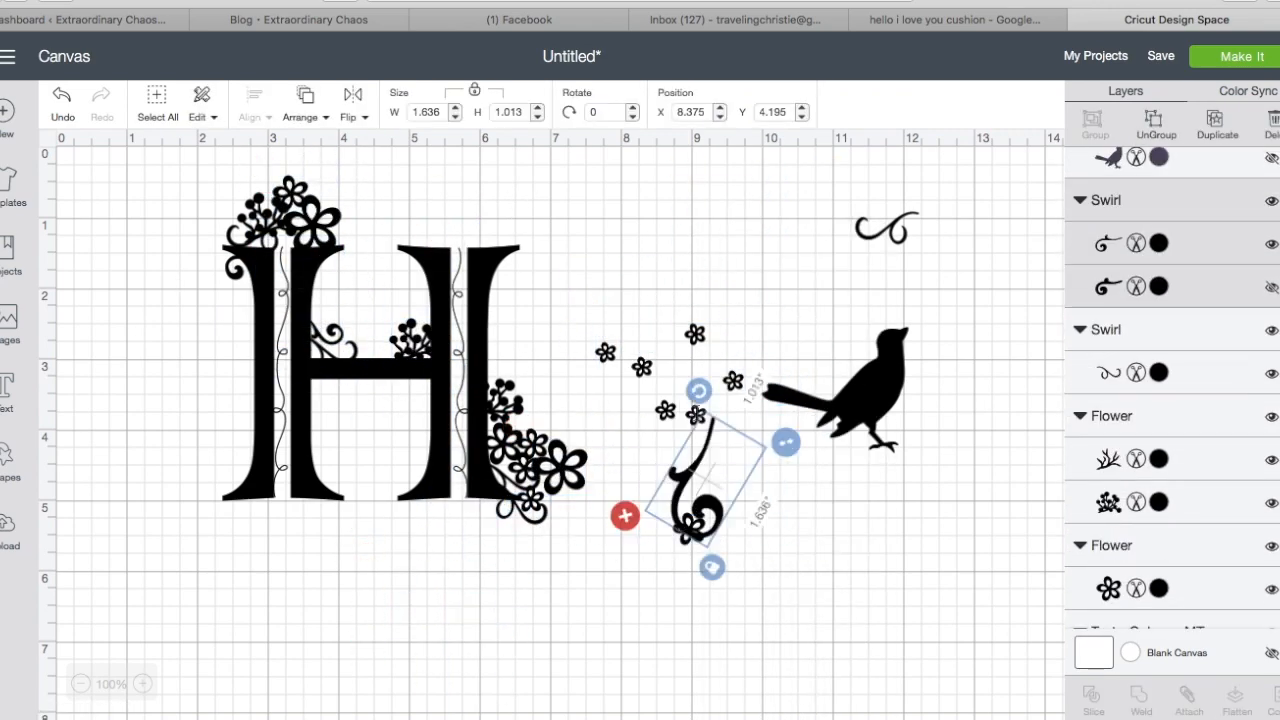
pyautogui.click(719, 505)
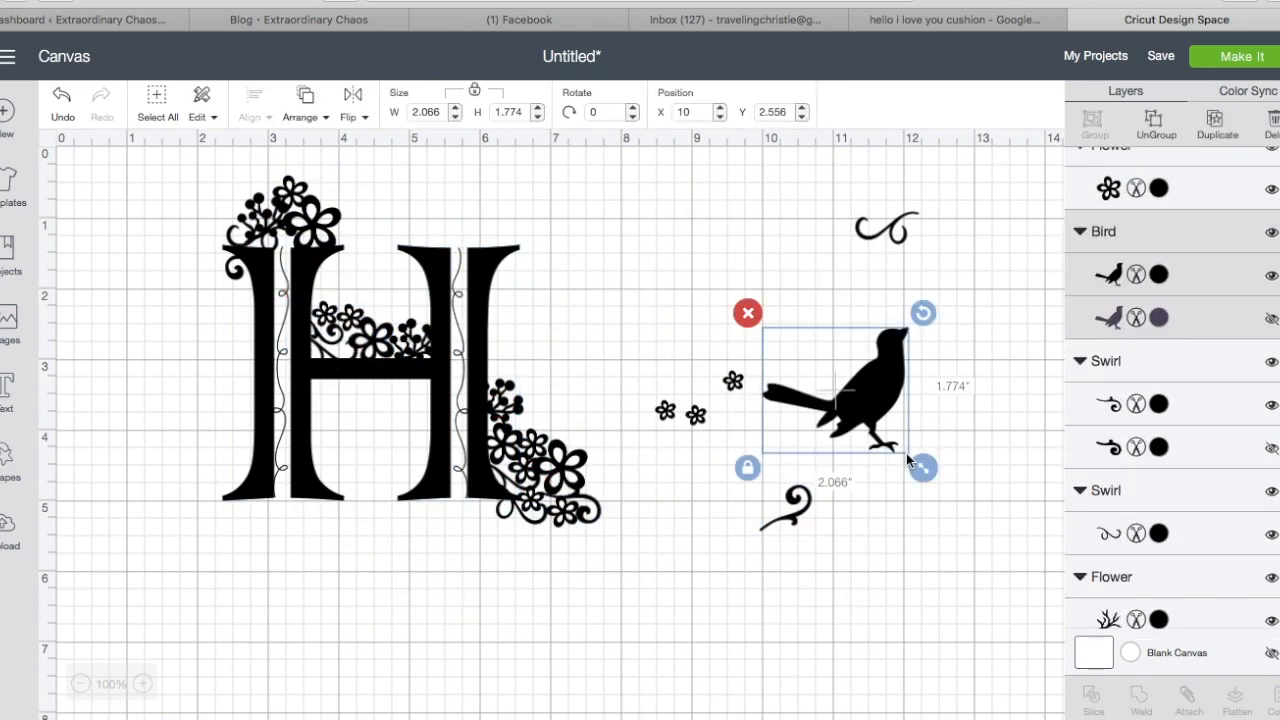
pyautogui.click(686, 388)
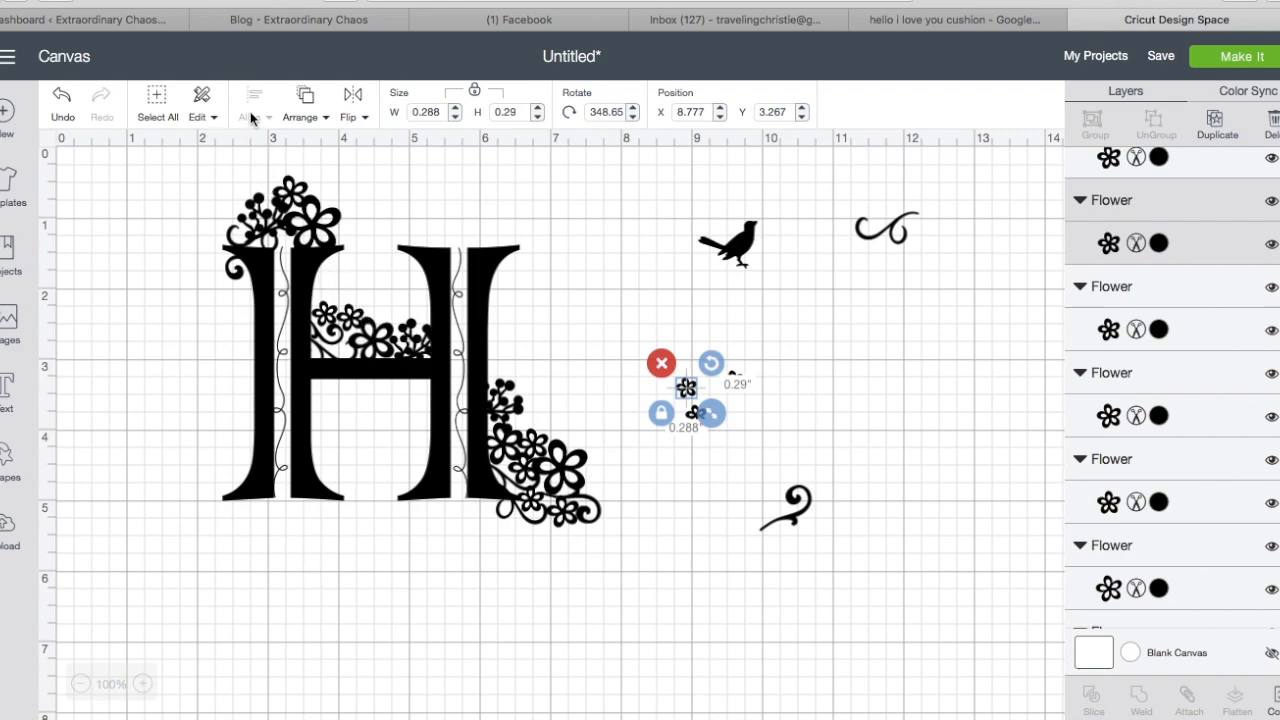
# Replace the line borders with small swirls about 0.425 by 0.595 in, rotated 143.31°, starting in the gap of the H's right stem.
pyautogui.click(460, 365)
pyautogui.moveTo(460, 365)
pyautogui.mouseDown()
pyautogui.moveTo(618, 403)
pyautogui.moveTo(452, 384)
pyautogui.moveTo(463, 368)
pyautogui.mouseUp()
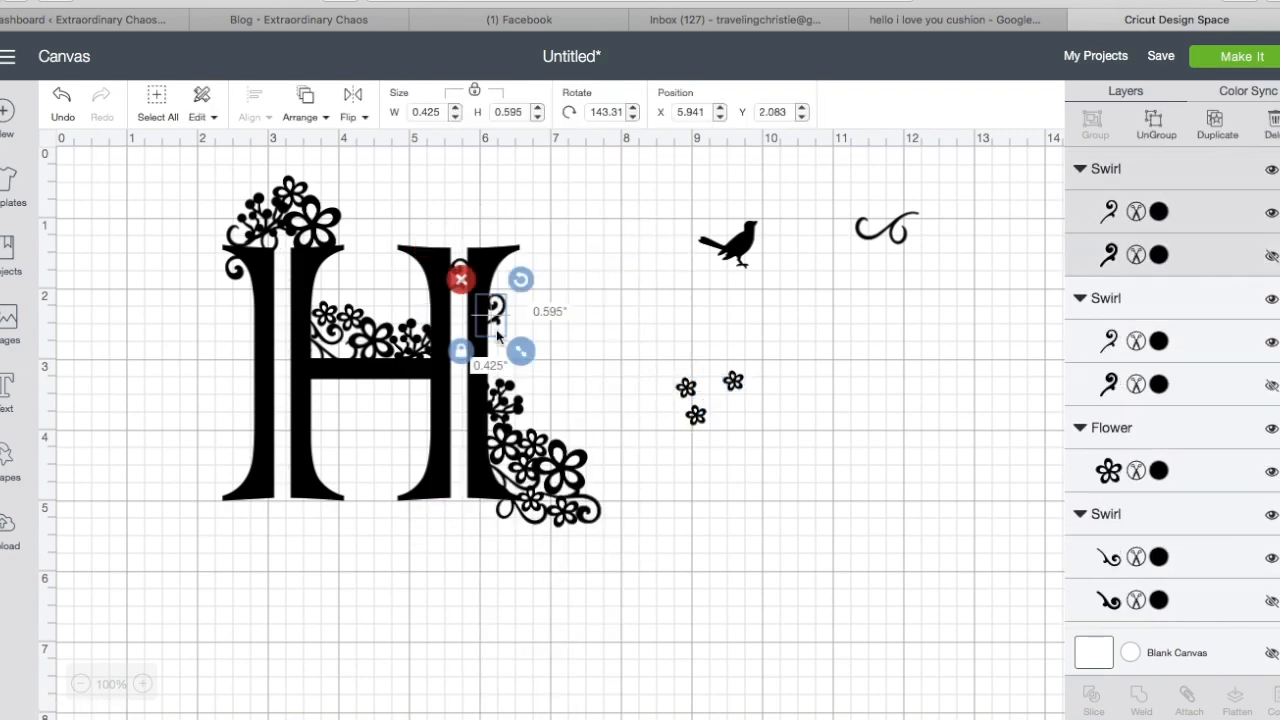
pyautogui.moveTo(497, 337); pyautogui.dragTo(571, 371)
pyautogui.moveTo(614, 309); pyautogui.dragTo(594, 357)
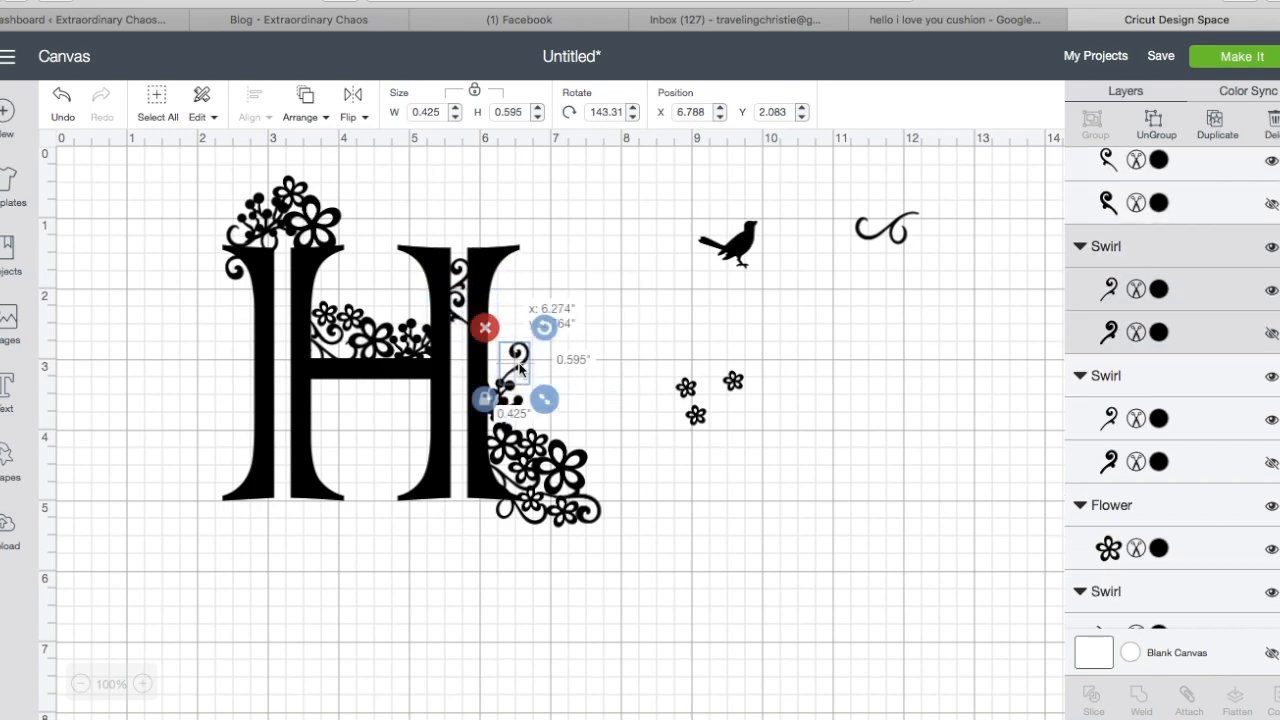
pyautogui.rightClick(460, 343)
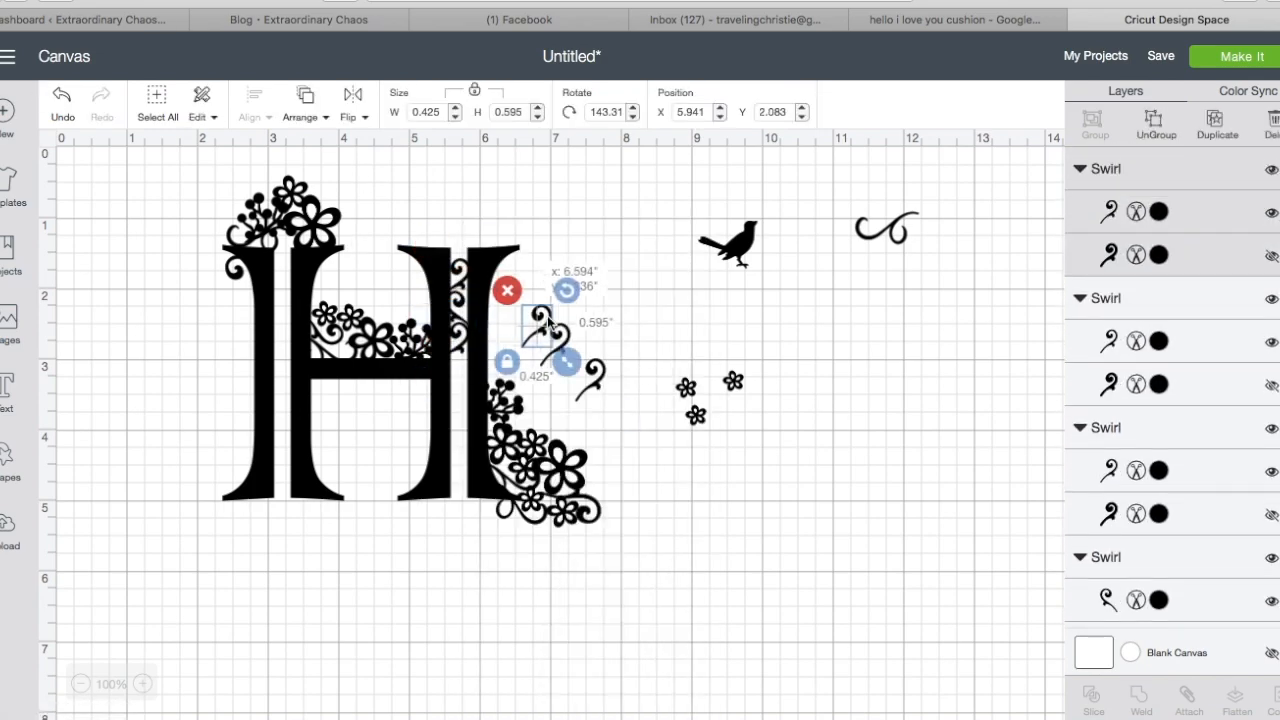
# Duplicate the small swirl repeatedly and stack mirrored copies until the gaps of both H stems are filled.
pyautogui.moveTo(558, 335); pyautogui.dragTo(558, 285)
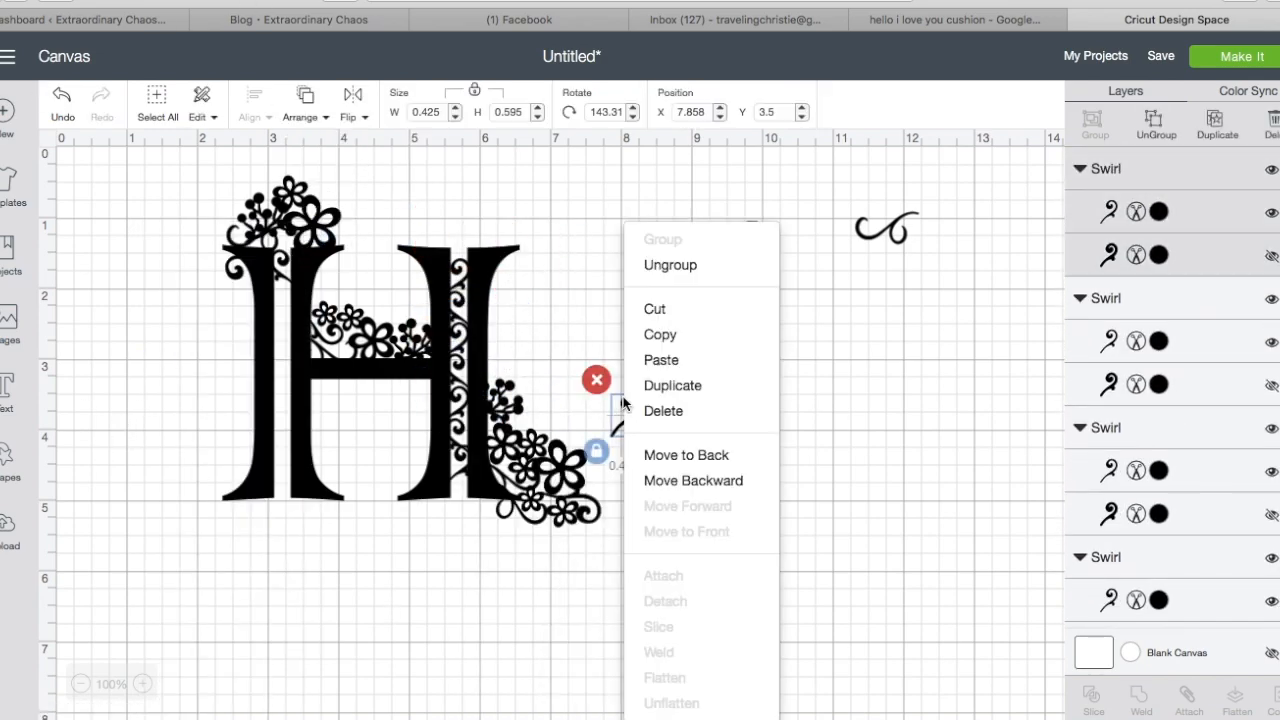
pyautogui.click(650, 386)
pyautogui.moveTo(651, 442); pyautogui.dragTo(697, 360)
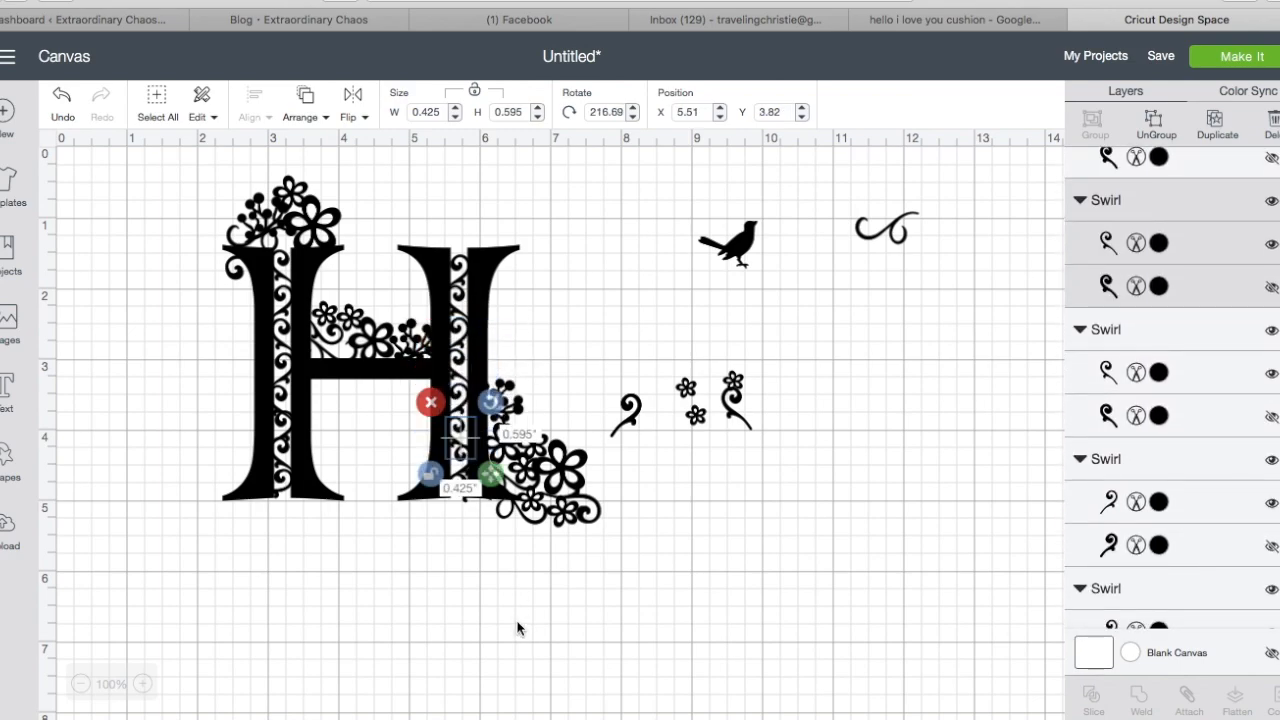
pyautogui.click(517, 628)
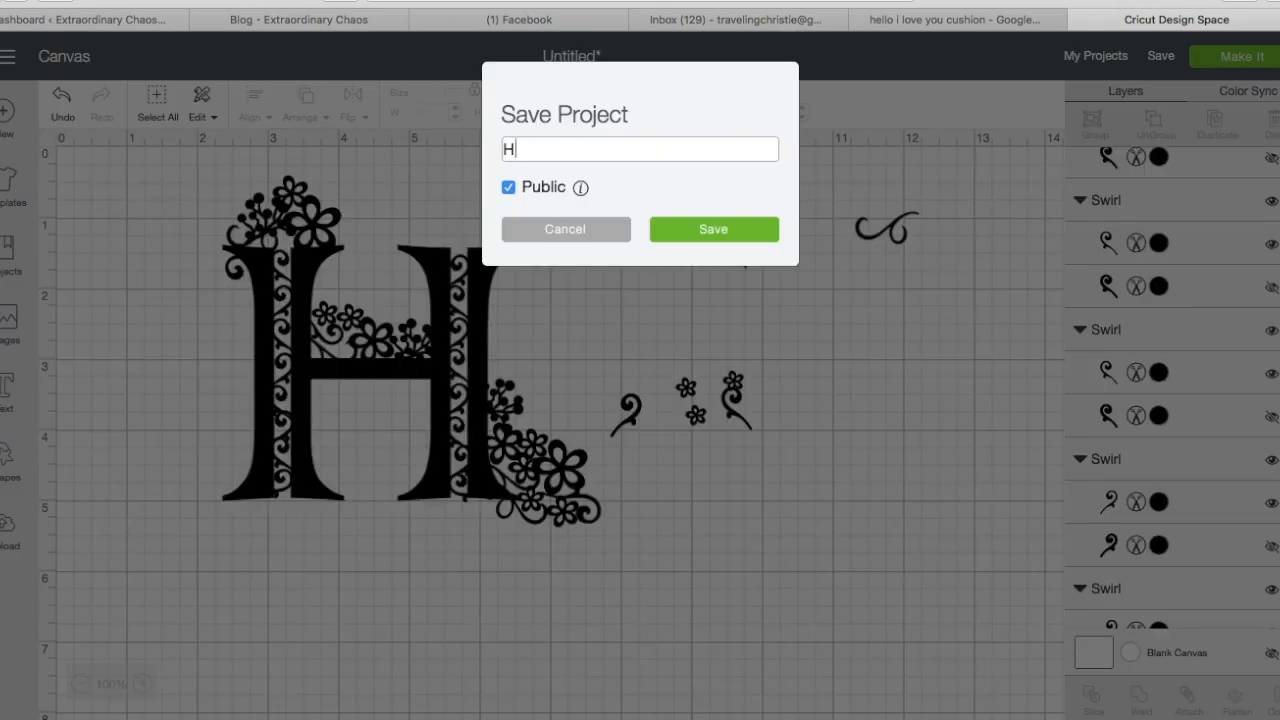
# Save the project under the name "H un-linked".
pyautogui.click(1160, 56)
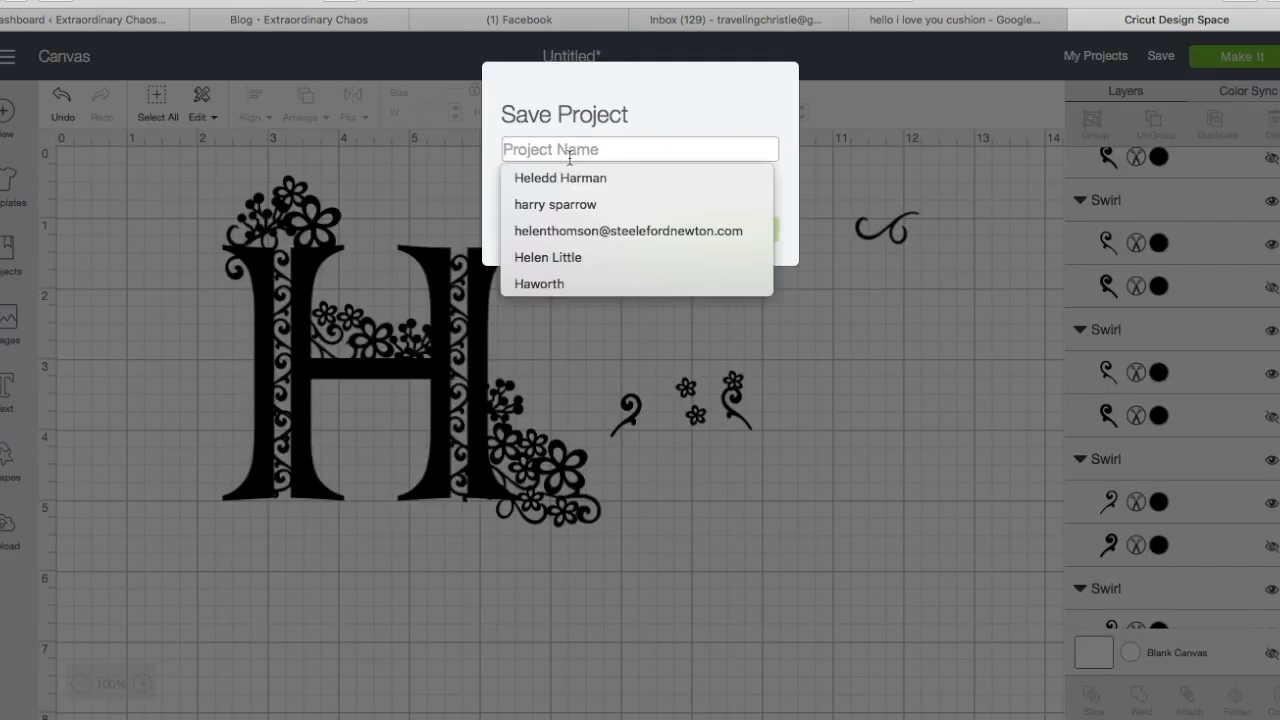
pyautogui.write('H un-lin')
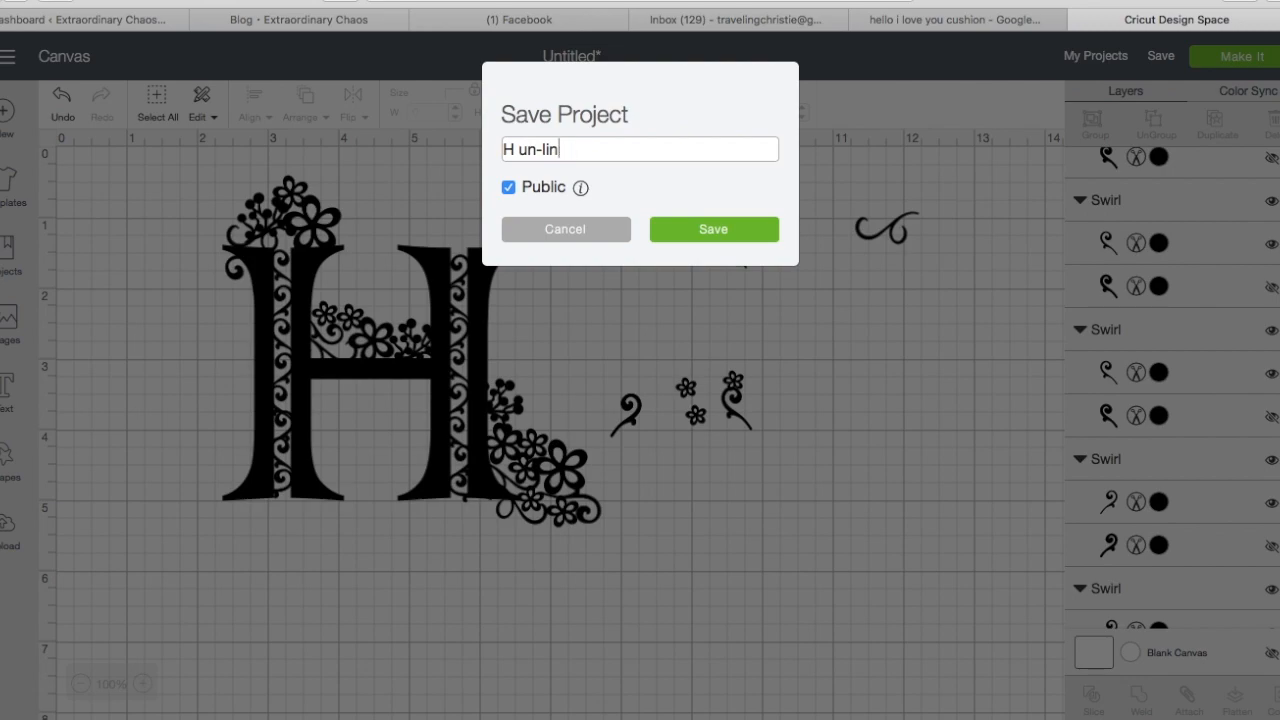
pyautogui.write('ked')
pyautogui.click(723, 234)
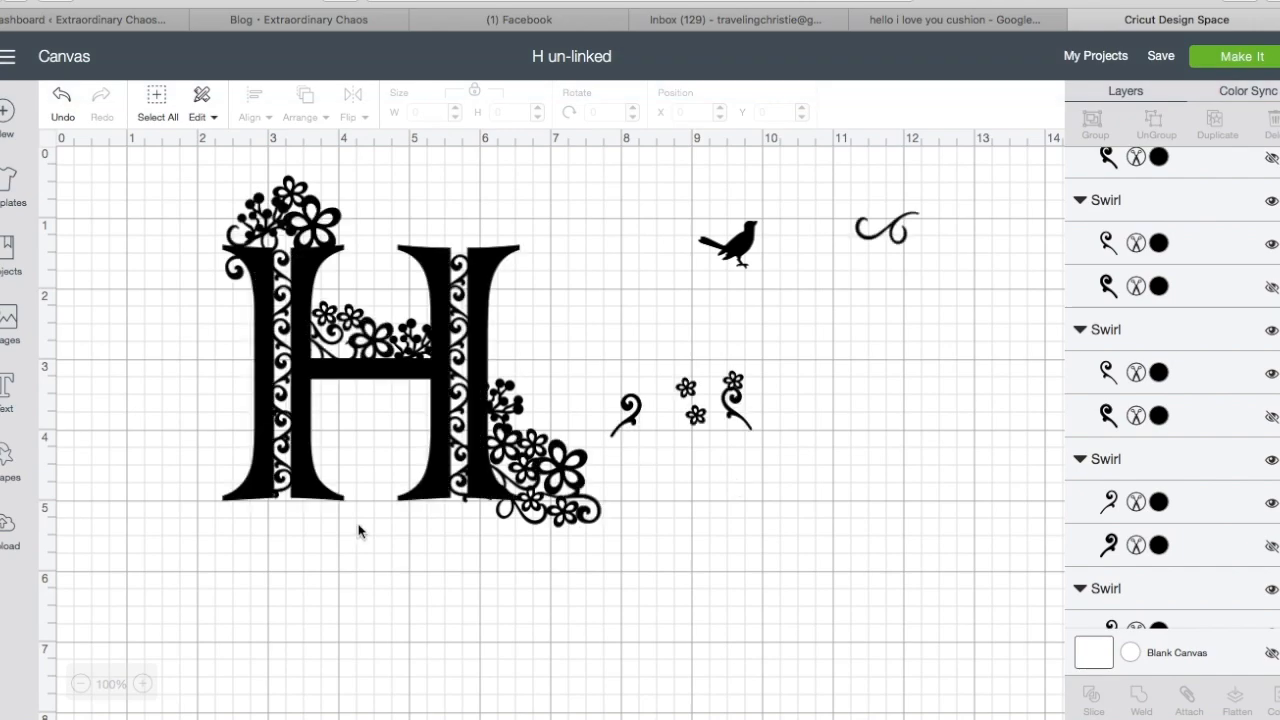
# Move the spare small swirls away from the H to the empty area beside the leftover flowers.
pyautogui.moveTo(489, 712)
pyautogui.moveTo(643, 406); pyautogui.dragTo(766, 355)
pyautogui.moveTo(630, 410); pyautogui.dragTo(805, 315)
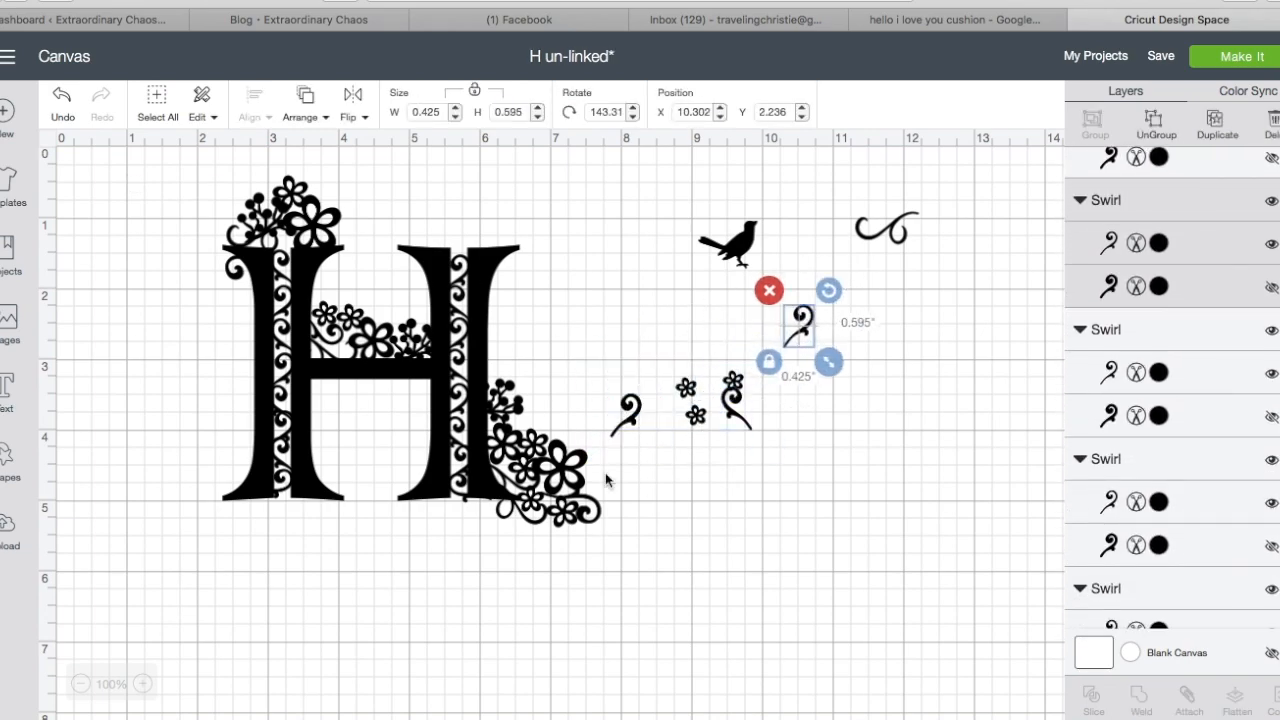
pyautogui.moveTo(632, 412); pyautogui.dragTo(783, 452)
pyautogui.moveTo(640, 408); pyautogui.dragTo(798, 383)
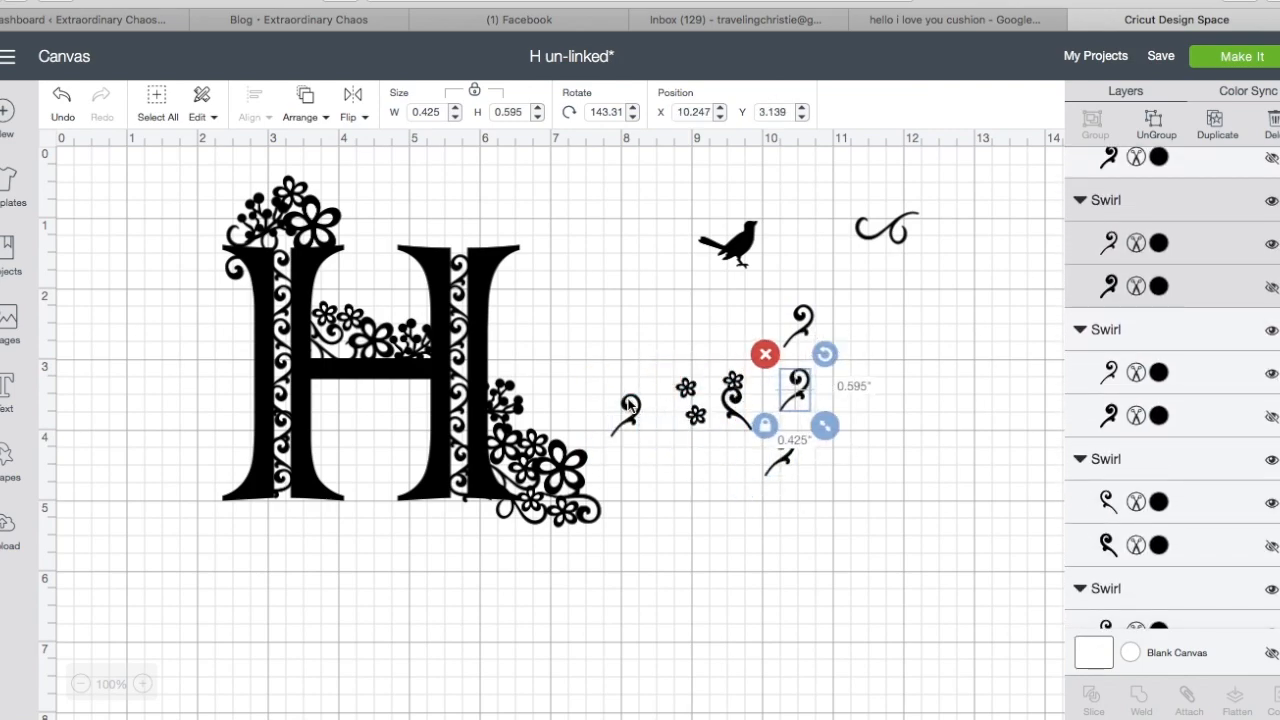
pyautogui.moveTo(626, 404); pyautogui.dragTo(878, 318)
# Group all pieces of the decorated H and move the group lower on the canvas.
pyautogui.moveTo(156, 153); pyautogui.dragTo(650, 552)
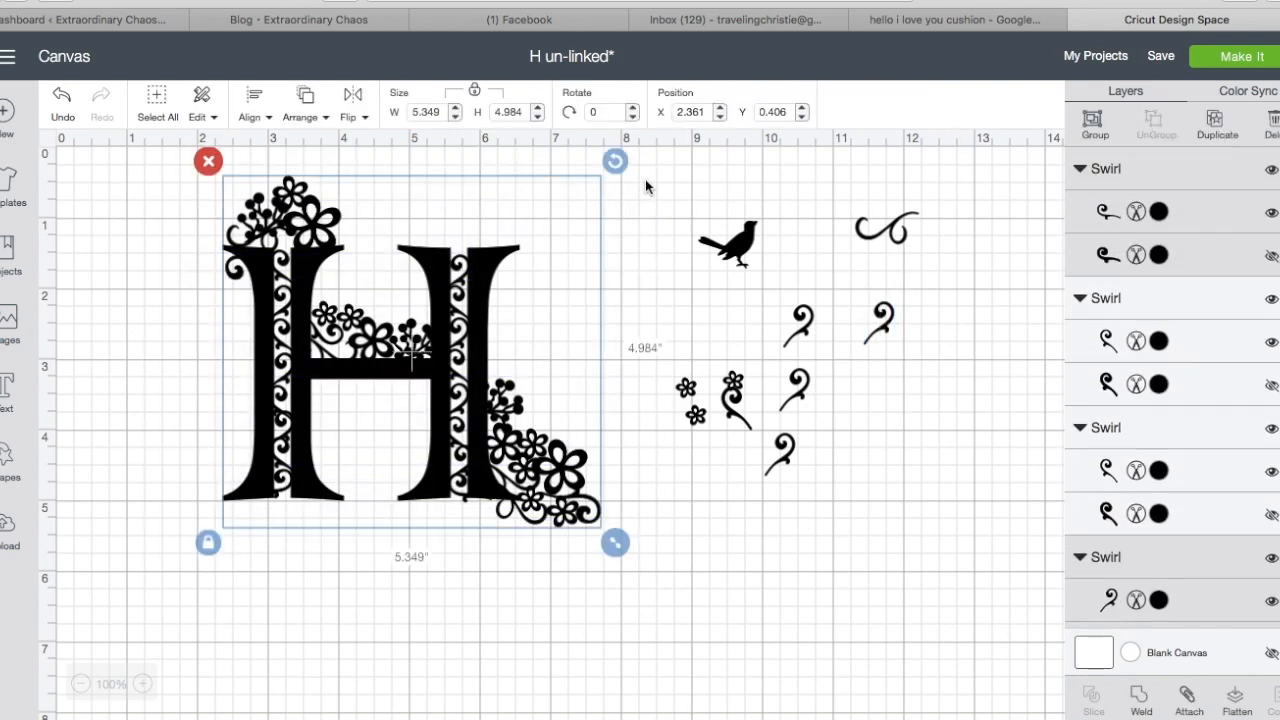
pyautogui.moveTo(147, 166); pyautogui.dragTo(657, 561)
pyautogui.click(1090, 122)
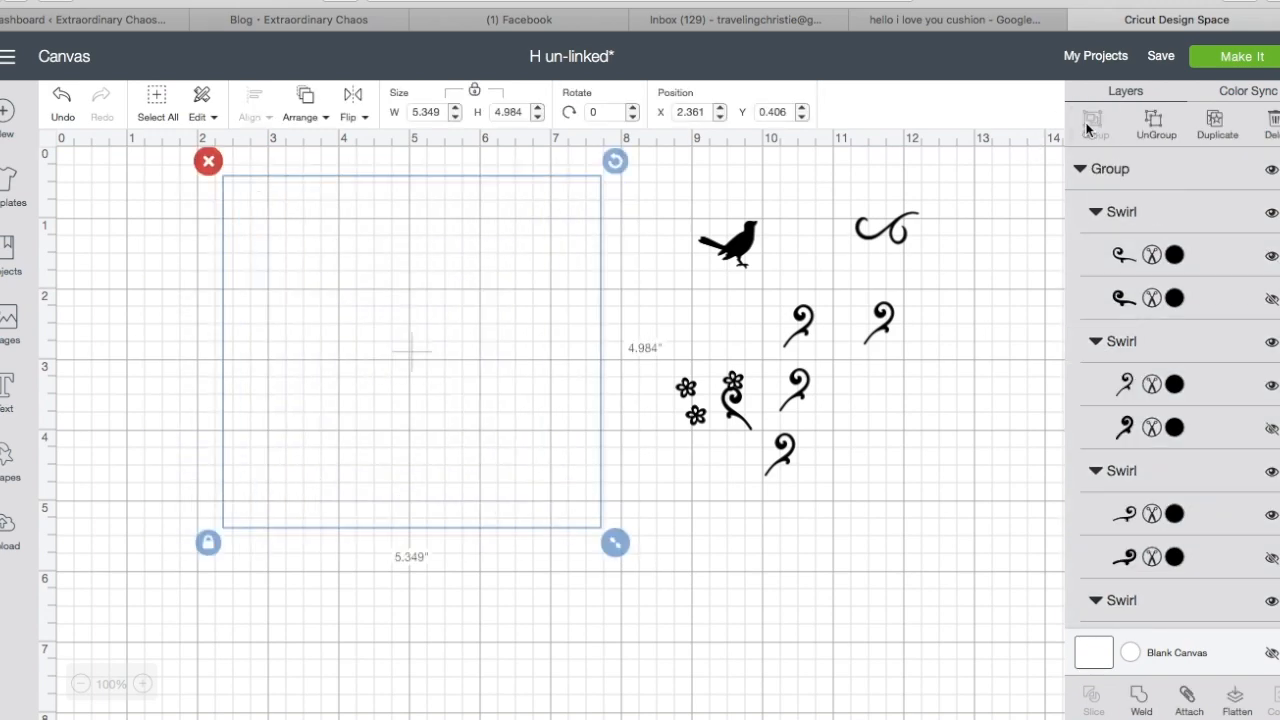
pyautogui.moveTo(462, 356); pyautogui.dragTo(430, 366)
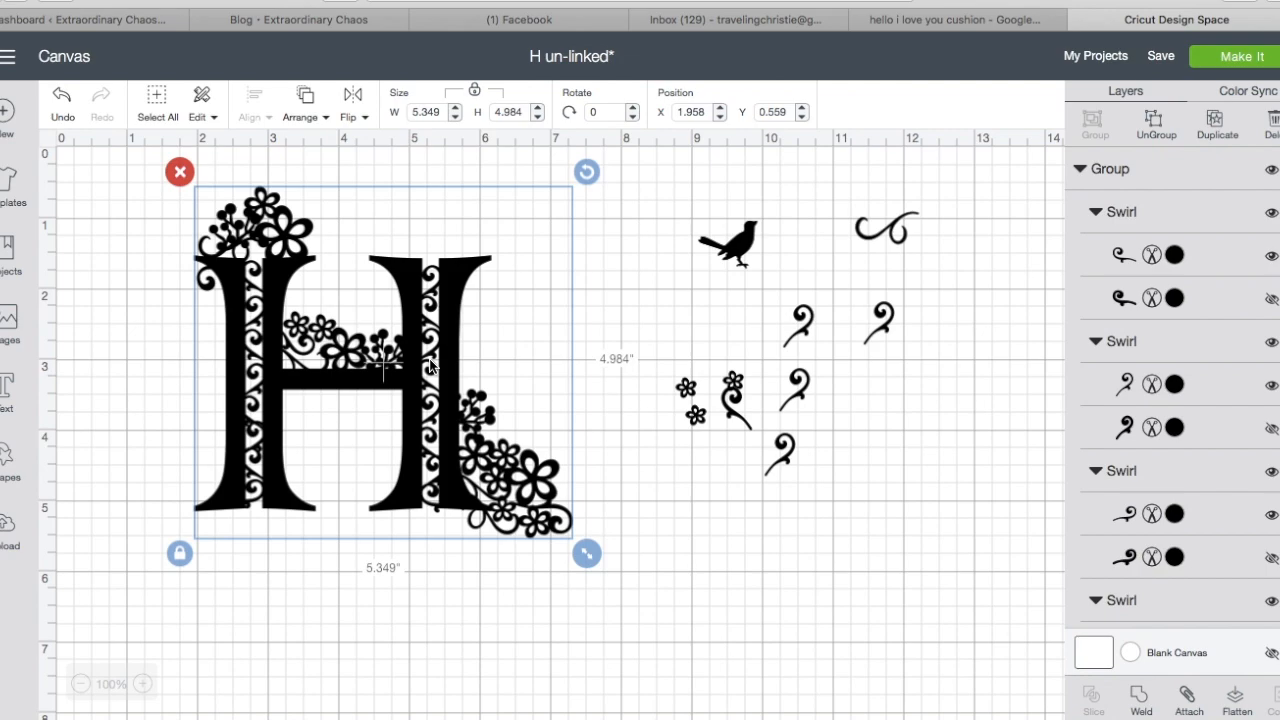
pyautogui.moveTo(460, 346); pyautogui.dragTo(511, 384)
pyautogui.click(663, 505)
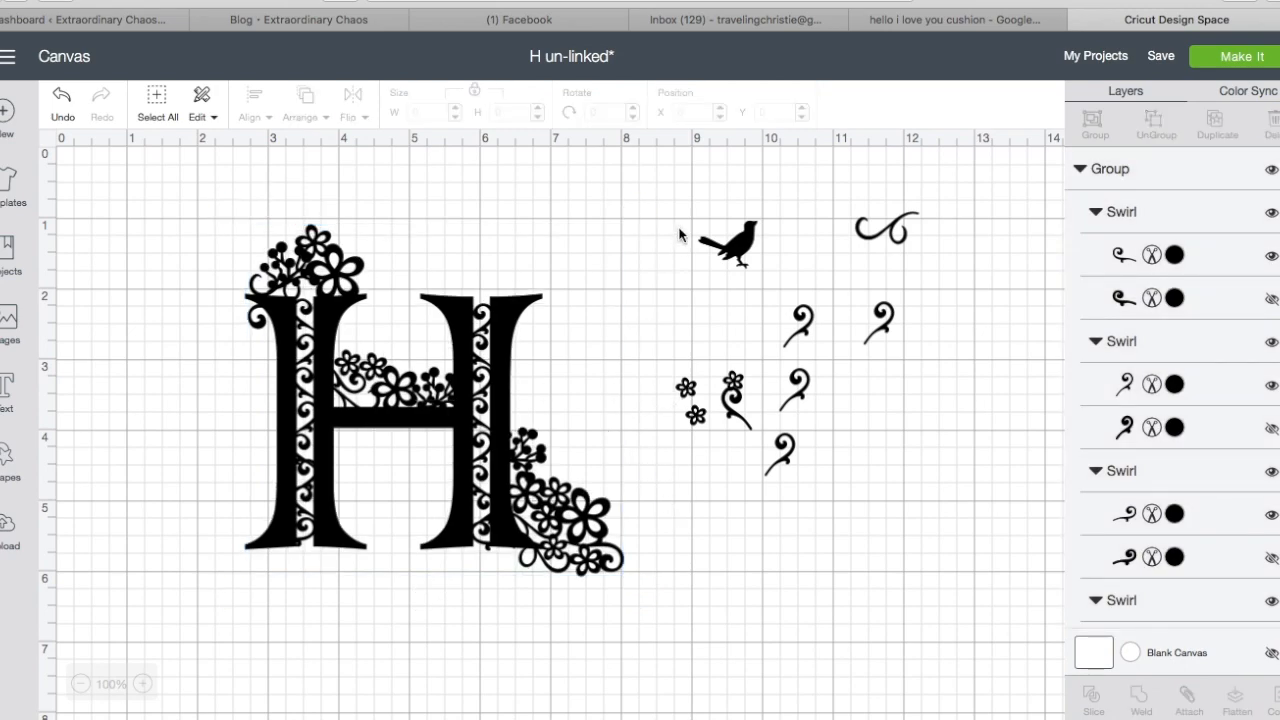
# Reposition the H group and perch the bird, rotated about 18.89°, on the flowers above the left stem.
pyautogui.moveTo(729, 243); pyautogui.dragTo(617, 218)
pyautogui.click(303, 497)
pyautogui.moveTo(303, 497); pyautogui.dragTo(291, 358)
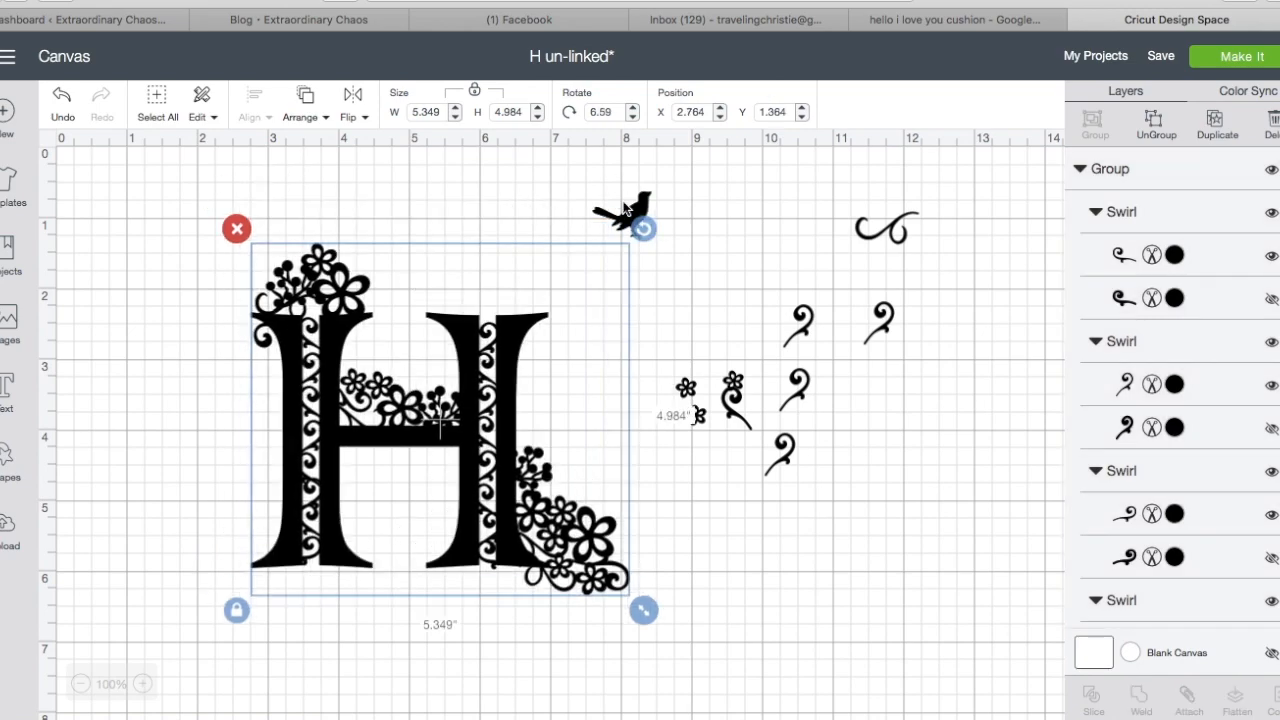
pyautogui.click(624, 208)
pyautogui.moveTo(624, 208); pyautogui.dragTo(237, 234)
pyautogui.moveTo(307, 199); pyautogui.dragTo(314, 208)
pyautogui.moveTo(272, 246); pyautogui.dragTo(281, 250)
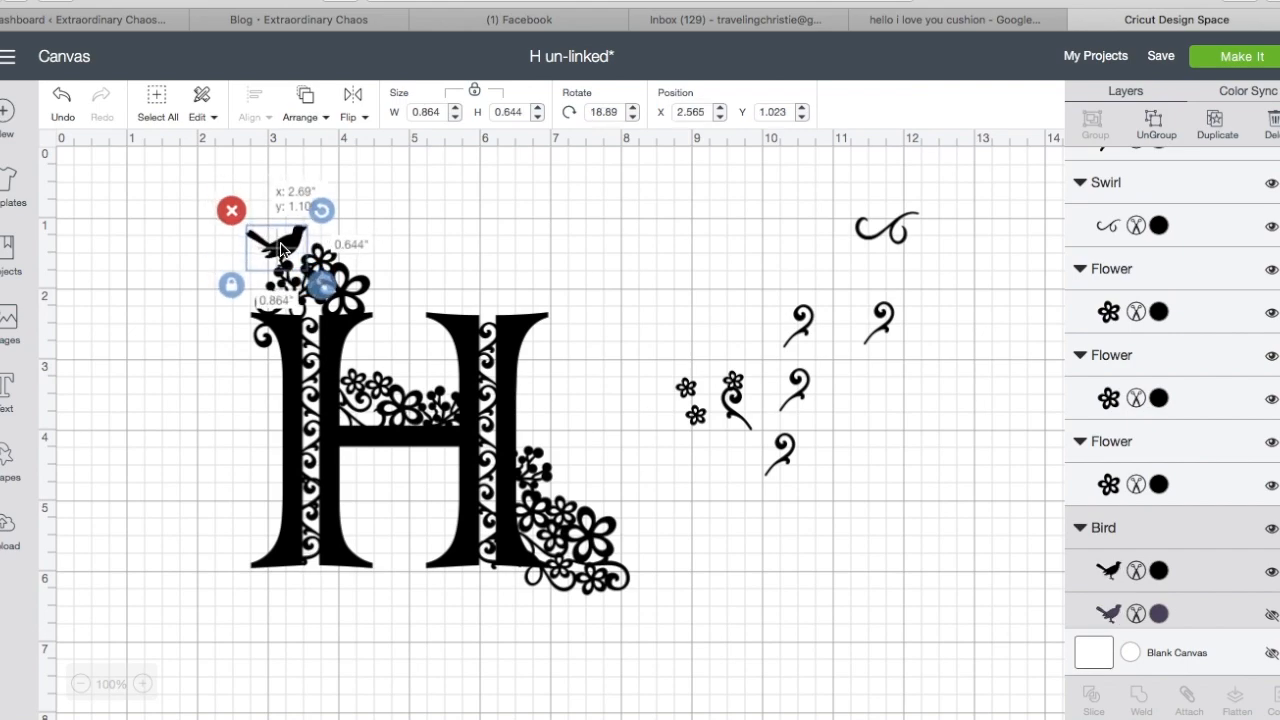
pyautogui.click(156, 396)
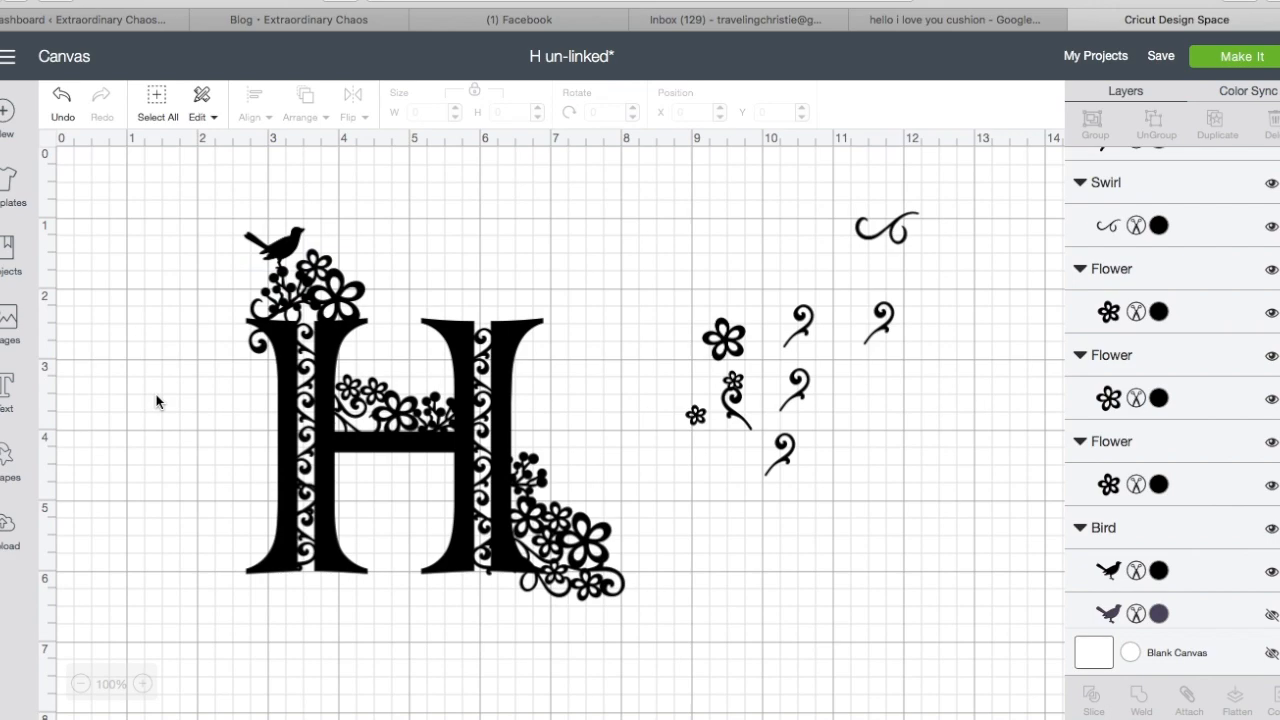
# Resize the leftover flowers and fill the corner between the H's left stem and crossbar with them.
pyautogui.click(728, 345)
pyautogui.moveTo(757, 378); pyautogui.dragTo(749, 367)
pyautogui.moveTo(663, 326); pyautogui.dragTo(423, 358)
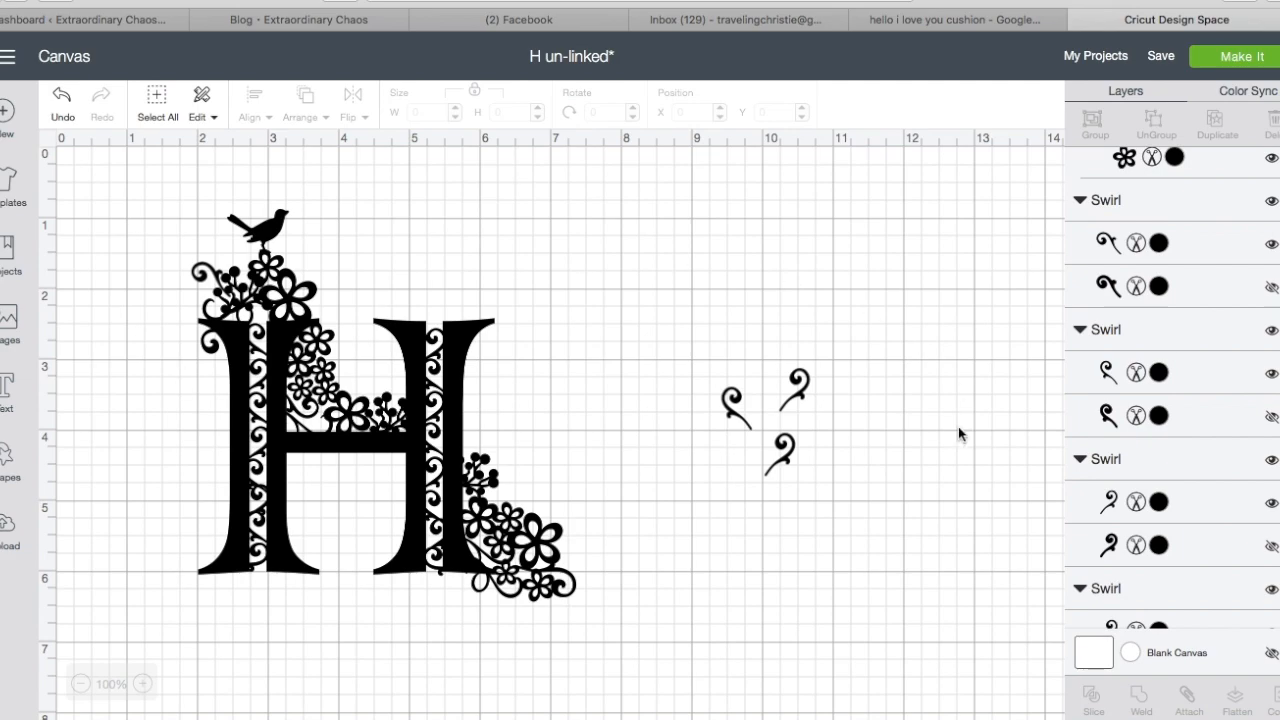
# Delete the three leftover swirls beside the monogram.
pyautogui.click(801, 381)
pyautogui.press('Delete')
pyautogui.click(736, 403)
pyautogui.press('Delete')
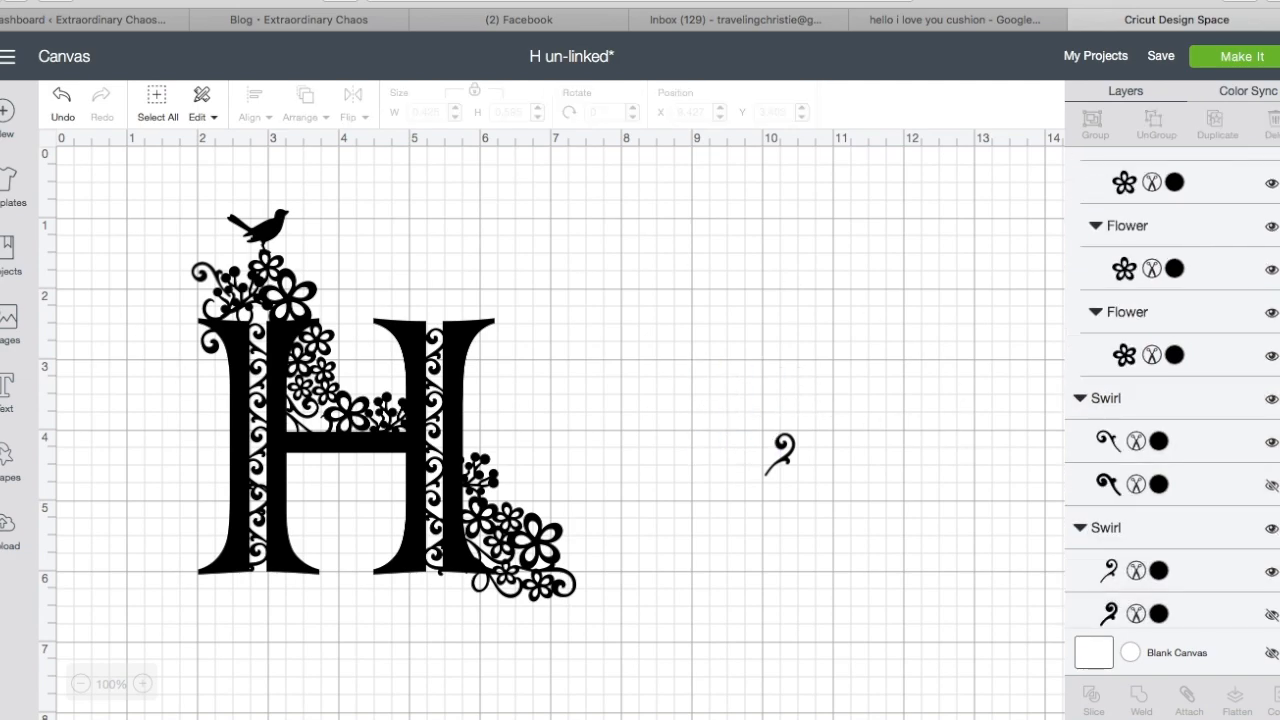
pyautogui.click(773, 450)
pyautogui.press('Delete')
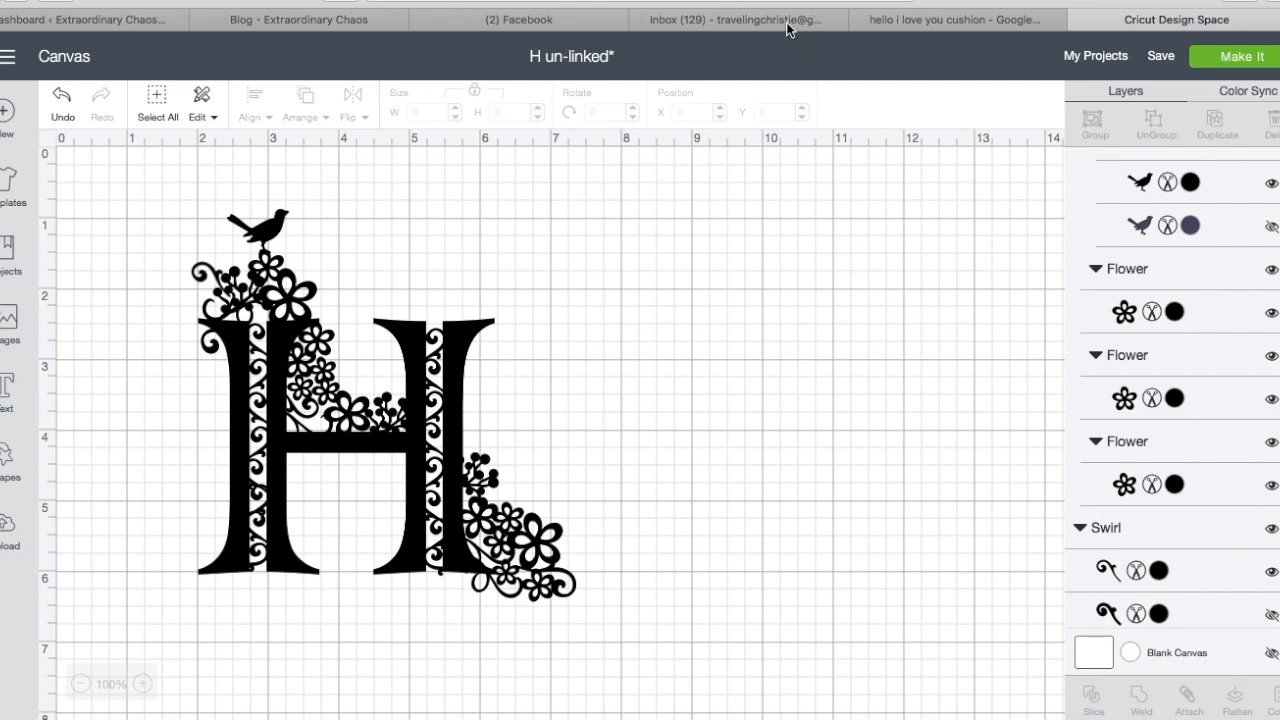
# Select the complete monogram with the bird and group all its pieces.
pyautogui.moveTo(133, 184); pyautogui.dragTo(686, 650)
pyautogui.click(1094, 124)
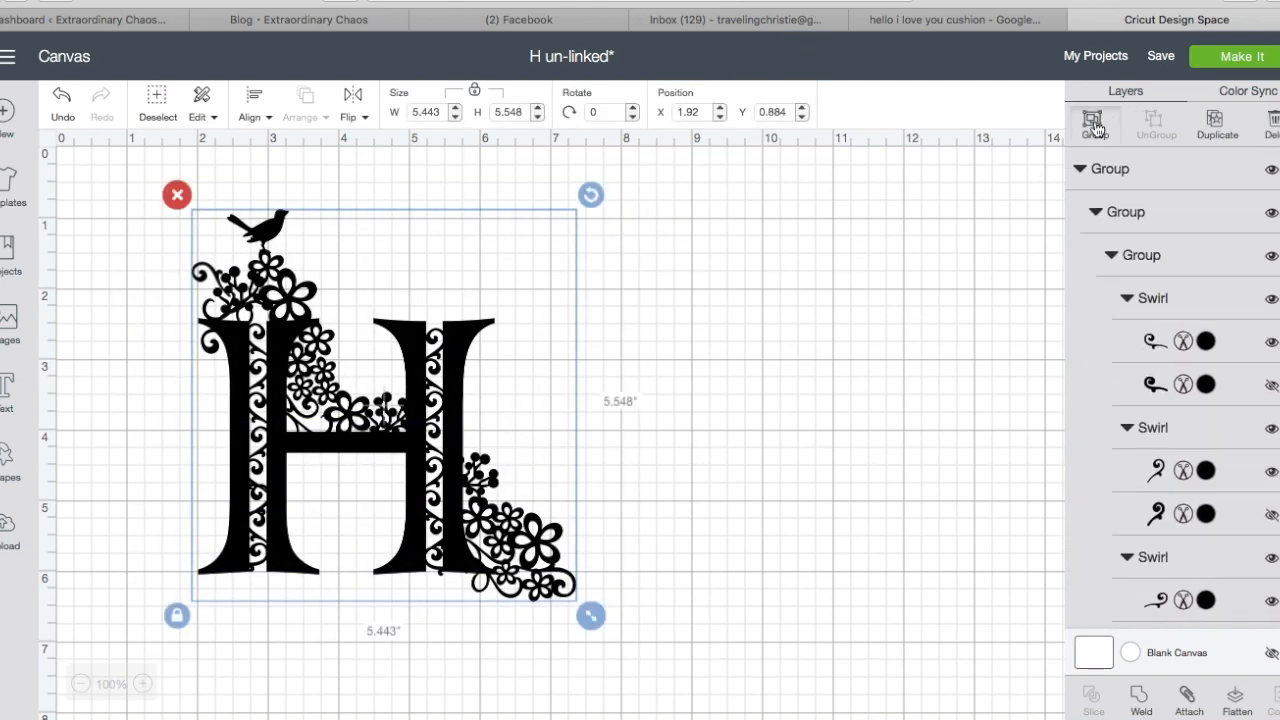
pyautogui.click(1094, 124)
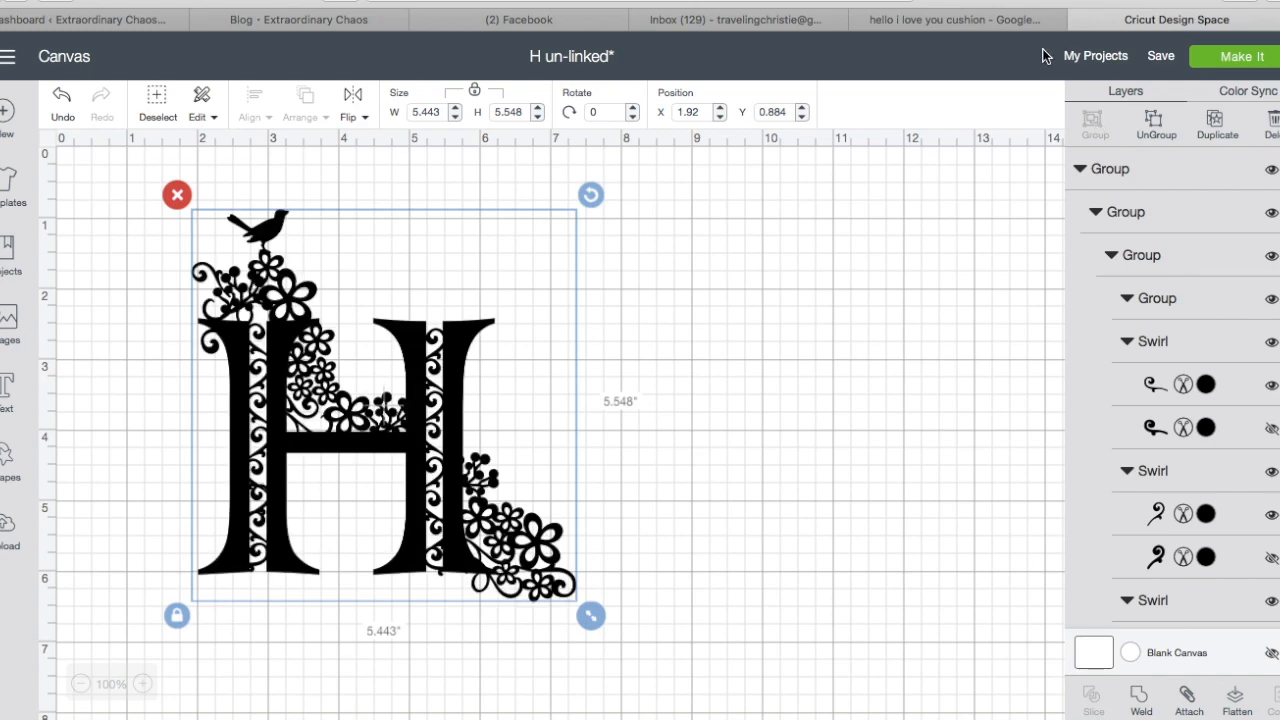
# Preview how the grouped monogram is laid out on the cutting mat, and return to the canvas.
pyautogui.click(790, 352)
pyautogui.click(1213, 62)
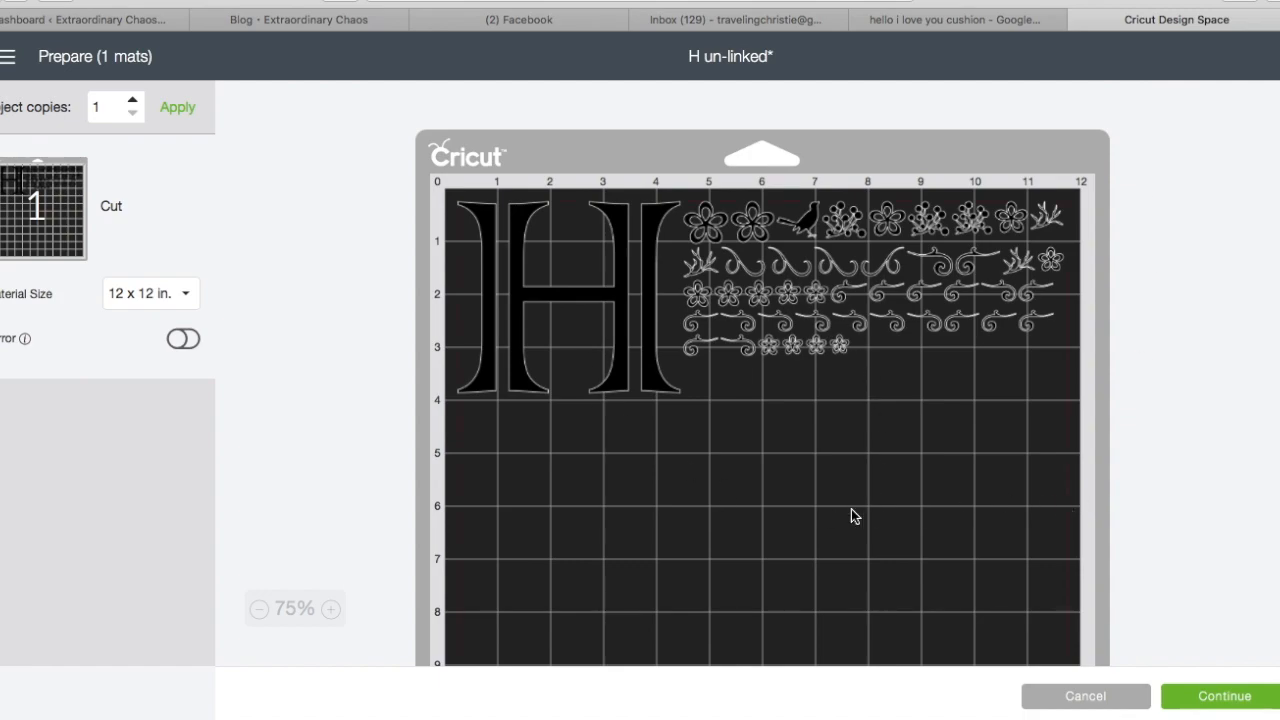
pyautogui.click(1085, 697)
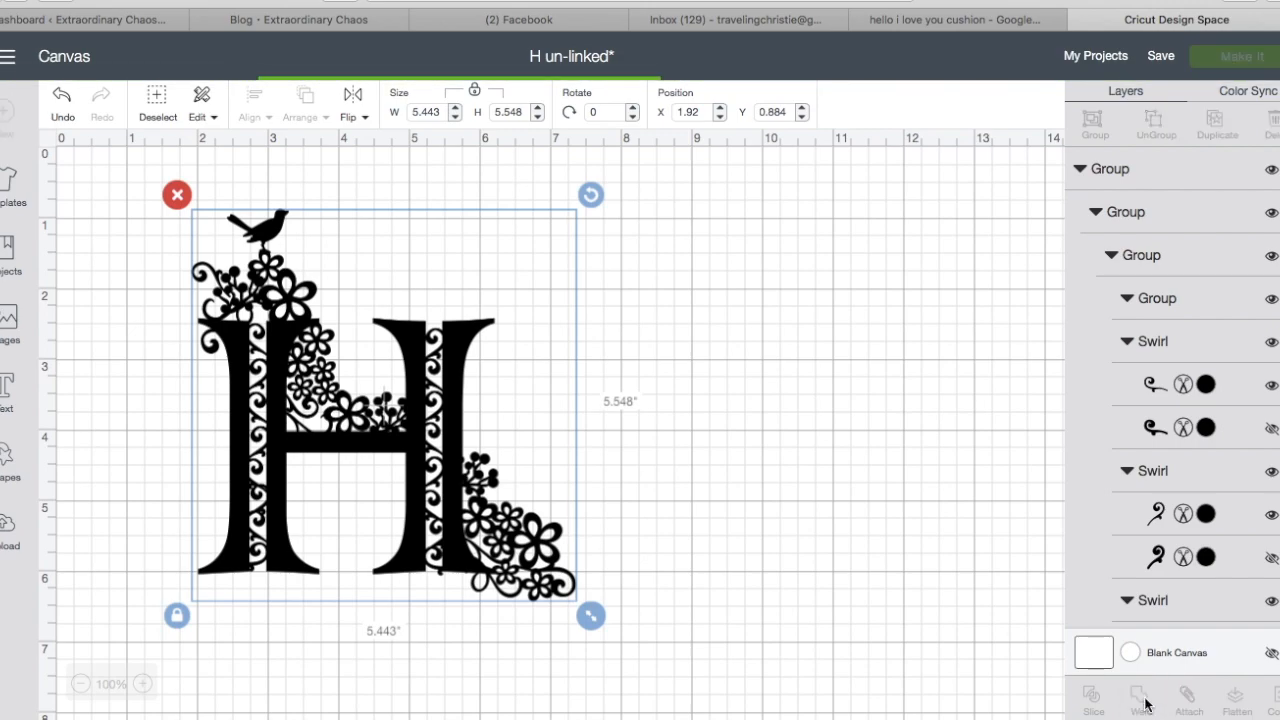
# Weld the grouped pieces into a single shape and save the project as a new one named "H".
pyautogui.click(1145, 704)
pyautogui.click(1160, 56)
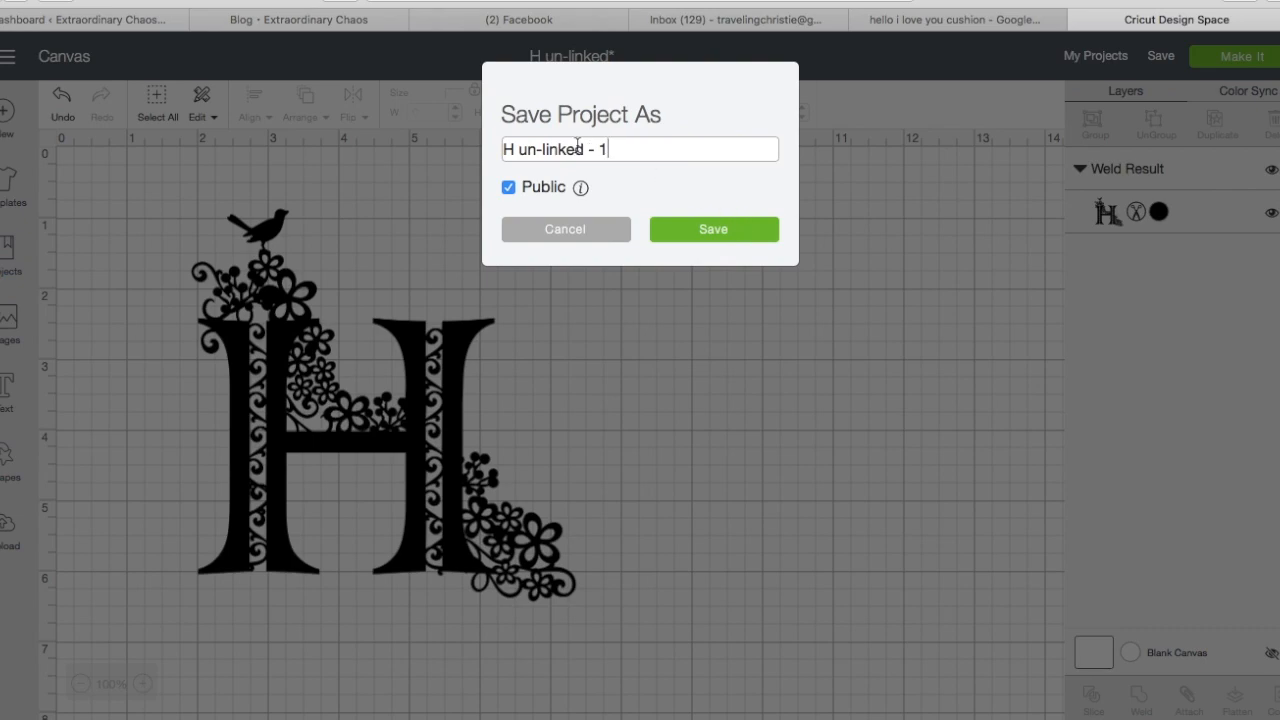
pyautogui.keyDown('shift'); pyautogui.click(515, 149); pyautogui.keyUp('shift')
pyautogui.press('BackSpace')
pyautogui.write('Link')
pyautogui.press('BackSpace')
pyautogui.press('BackSpace')
pyautogui.press('BackSpace')
pyautogui.press('BackSpace')
pyautogui.click(719, 230)
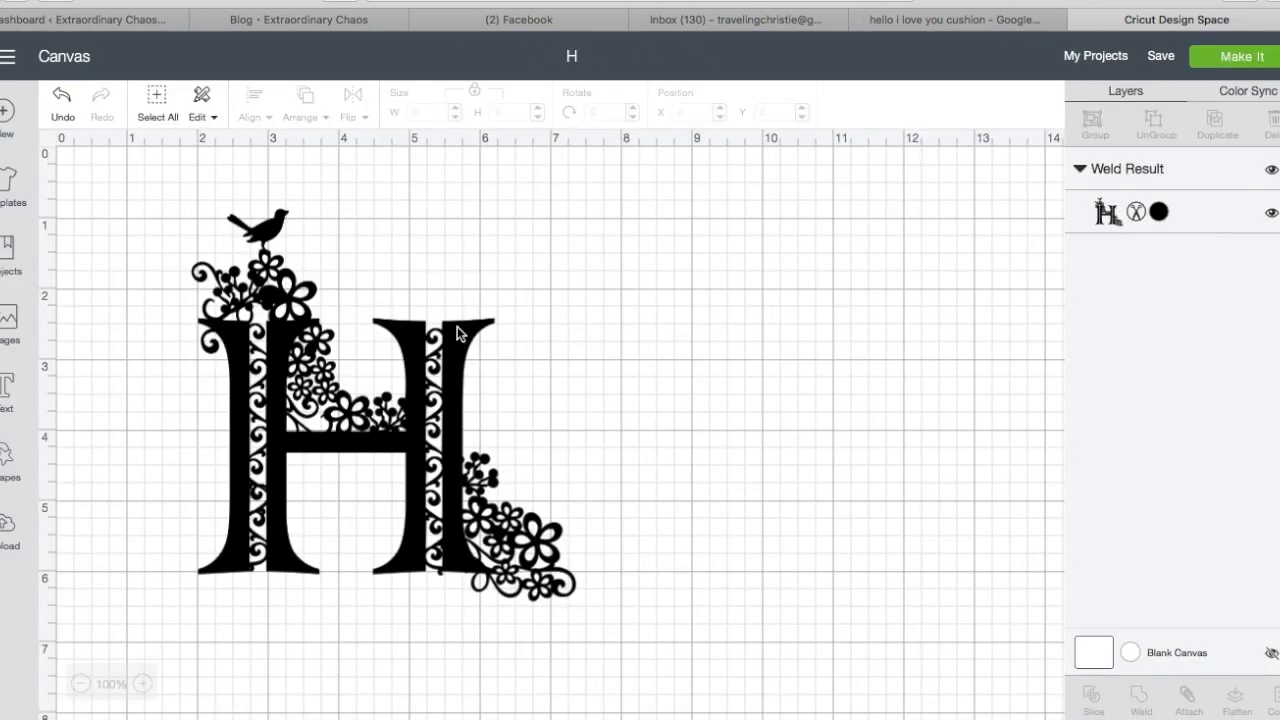
# Move the welded monogram to about X 0.364, Y 0.231 and proceed through the mat preview to the cut setup.
pyautogui.moveTo(444, 385); pyautogui.dragTo(312, 338)
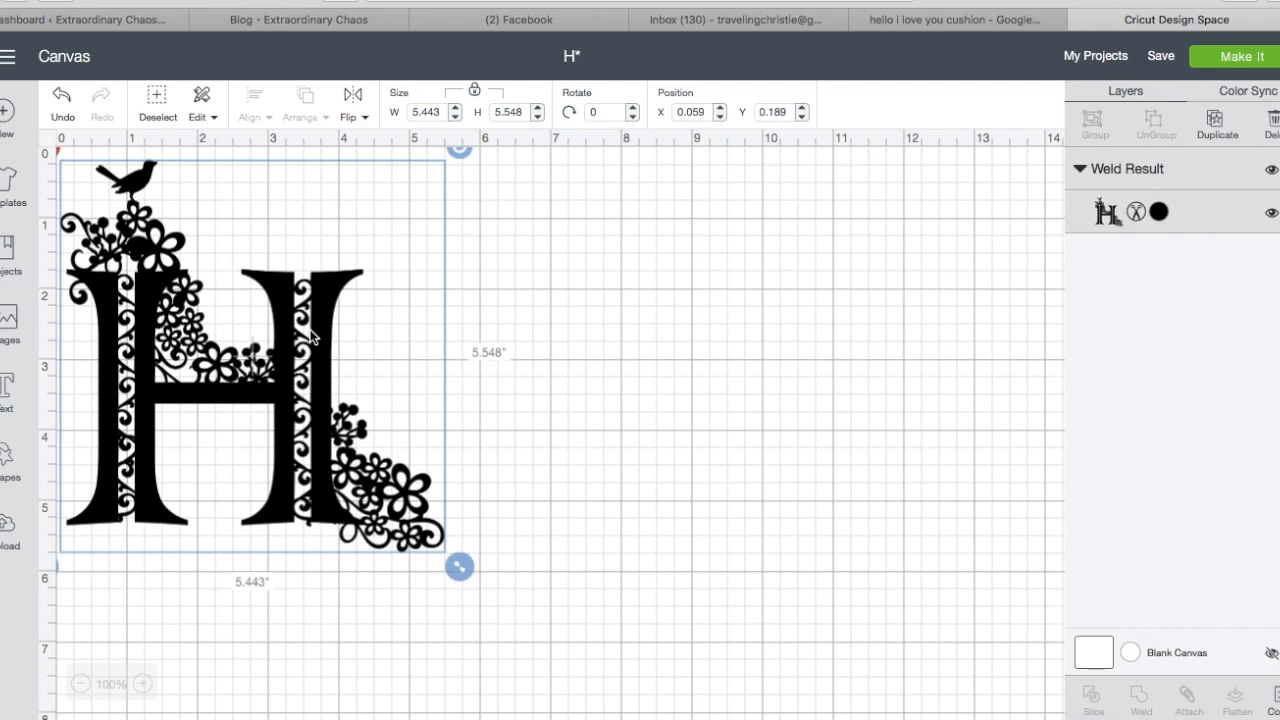
pyautogui.moveTo(247, 340); pyautogui.dragTo(268, 343)
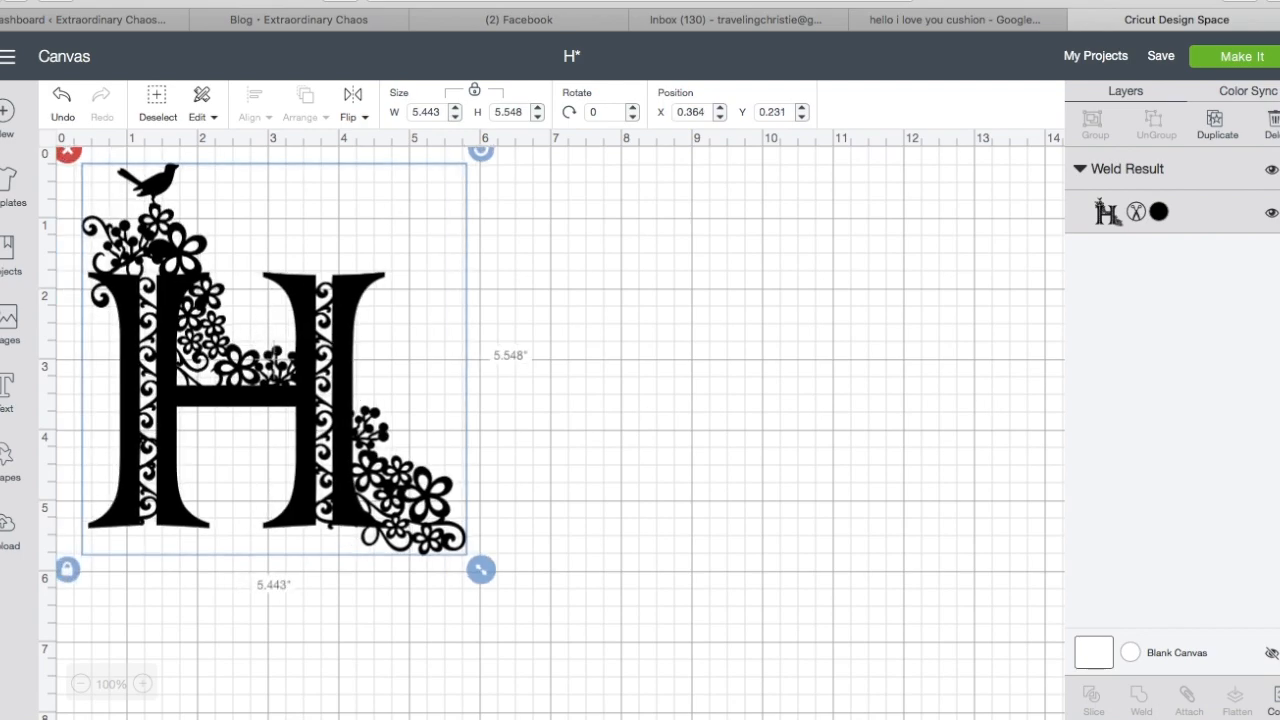
pyautogui.click(1230, 58)
pyautogui.click(1200, 696)
# Connect the Maker : EE88 (Bluetooth) machine and set the material to Medium Cardstock – 80 lb.
pyautogui.click(740, 107)
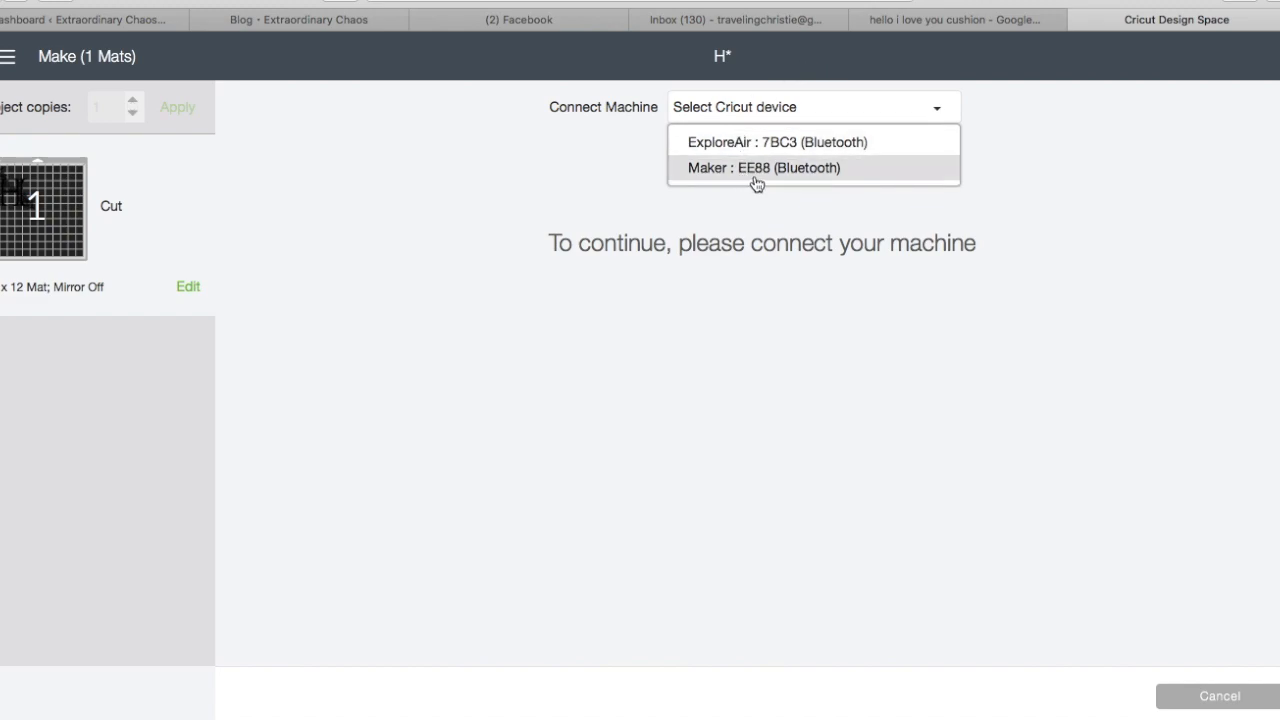
pyautogui.click(701, 169)
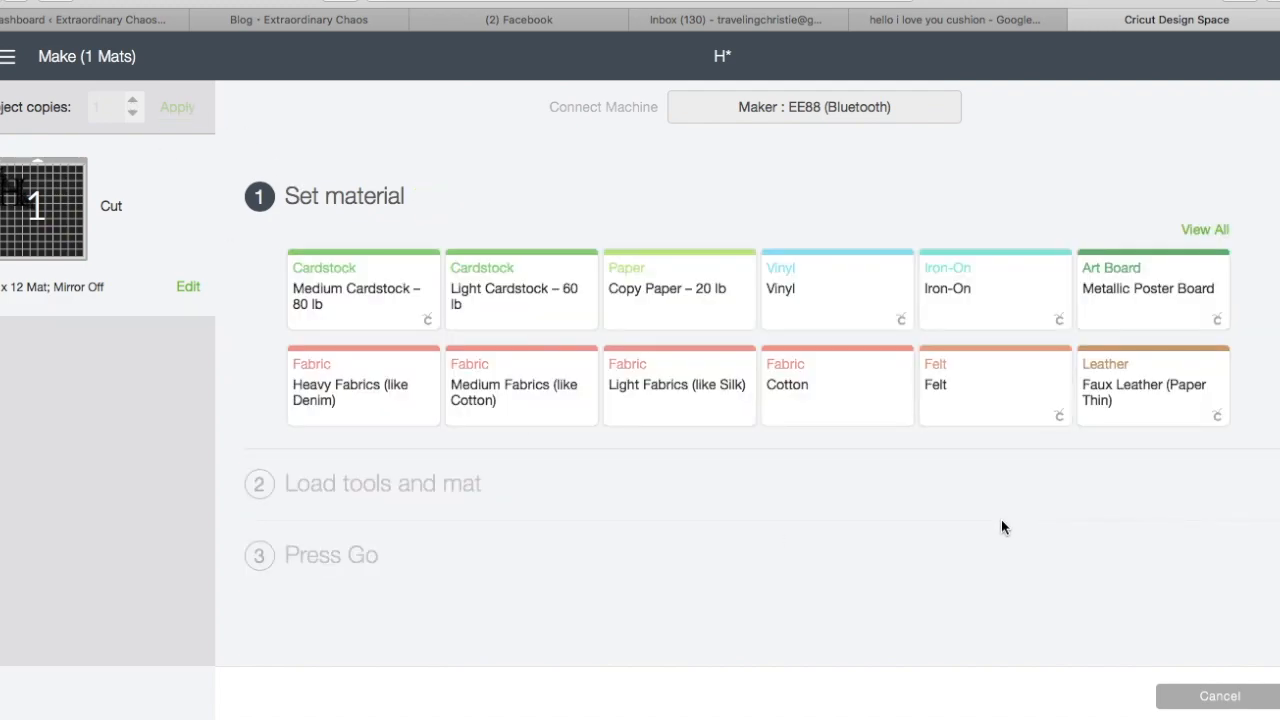
pyautogui.click(324, 291)
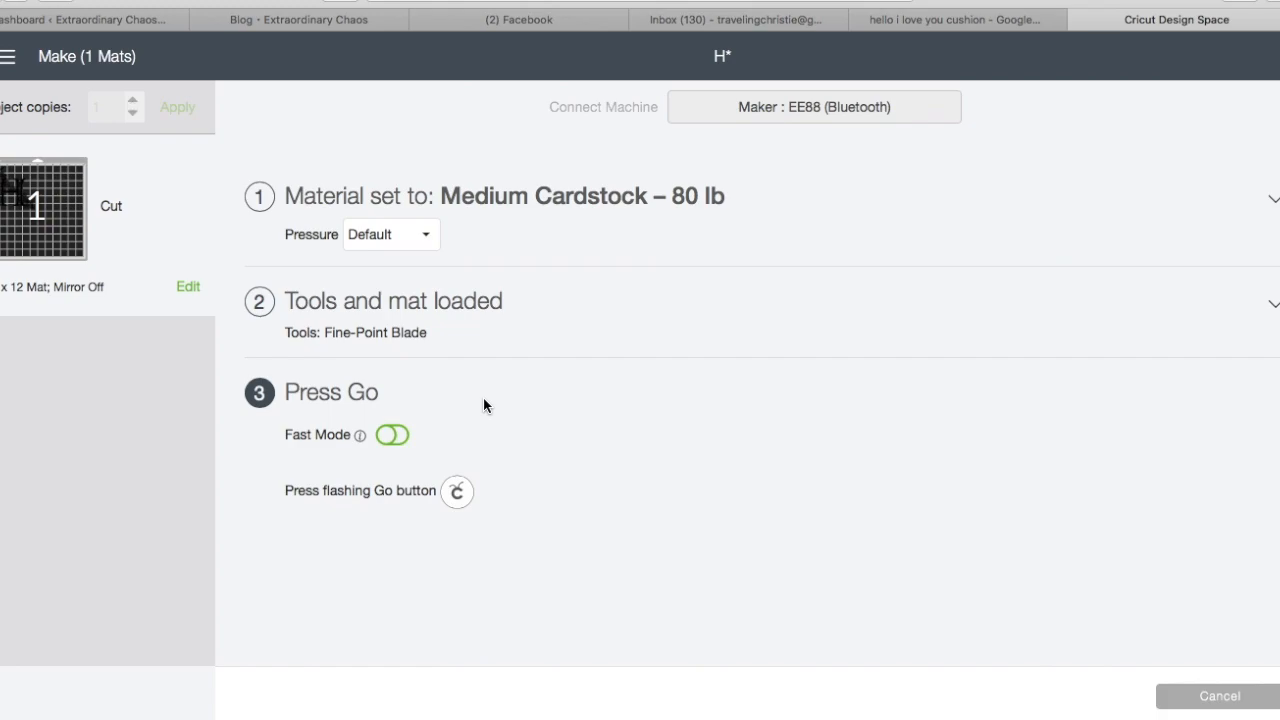